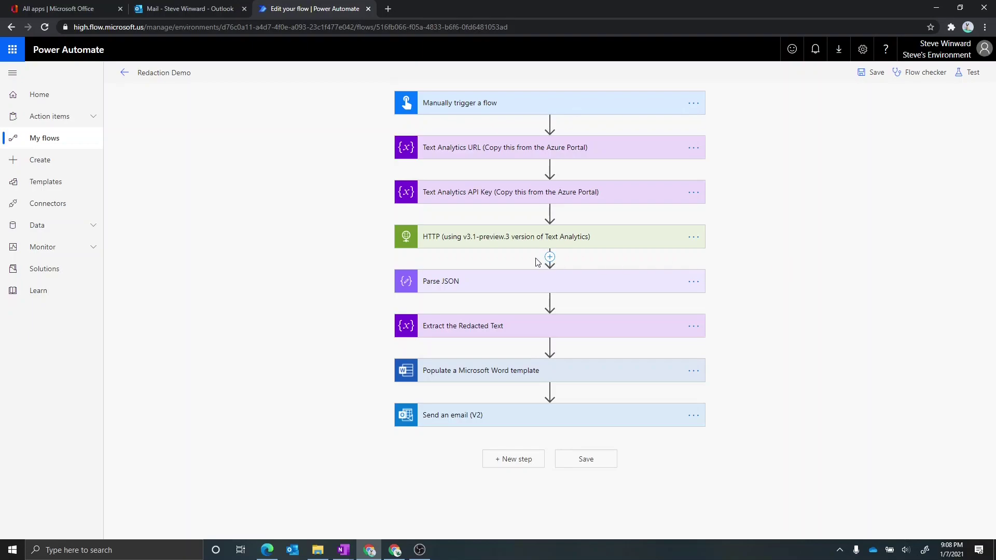
- Expand the HTTP, Parse JSON, Extract the Redacted Text, Word template and Send an email steps to review them
left_click(528, 247)
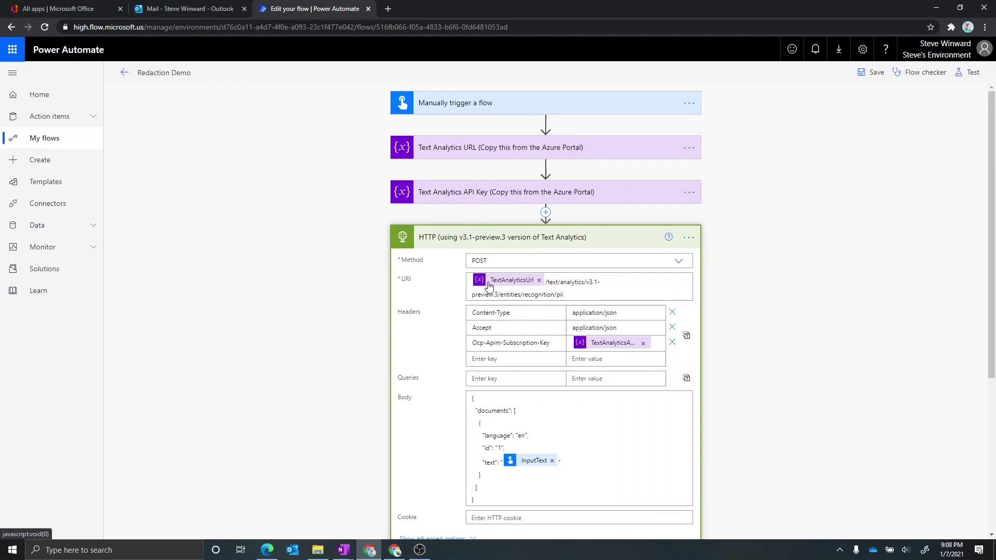
scroll(527, 252, "down", 5)
left_click(465, 353)
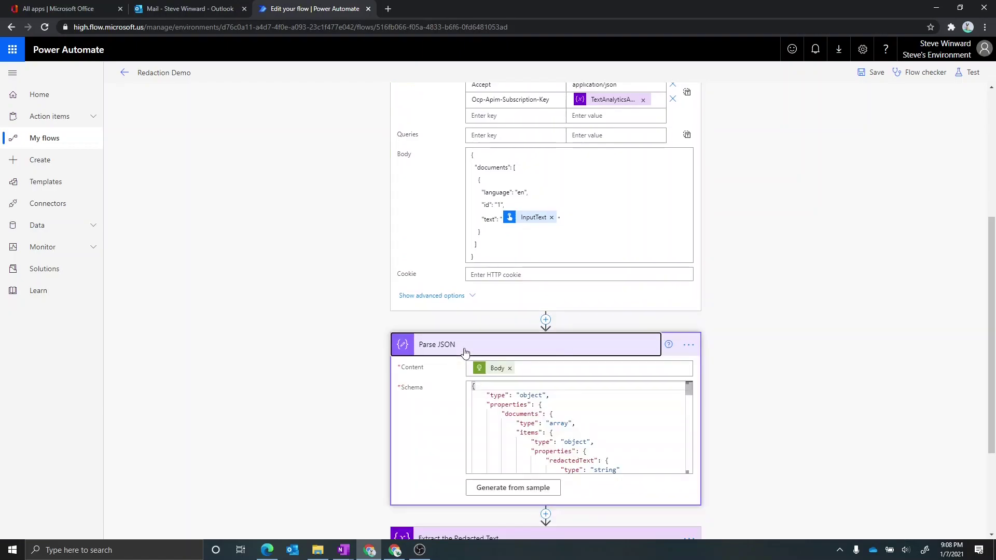
scroll(465, 358, "down", 3)
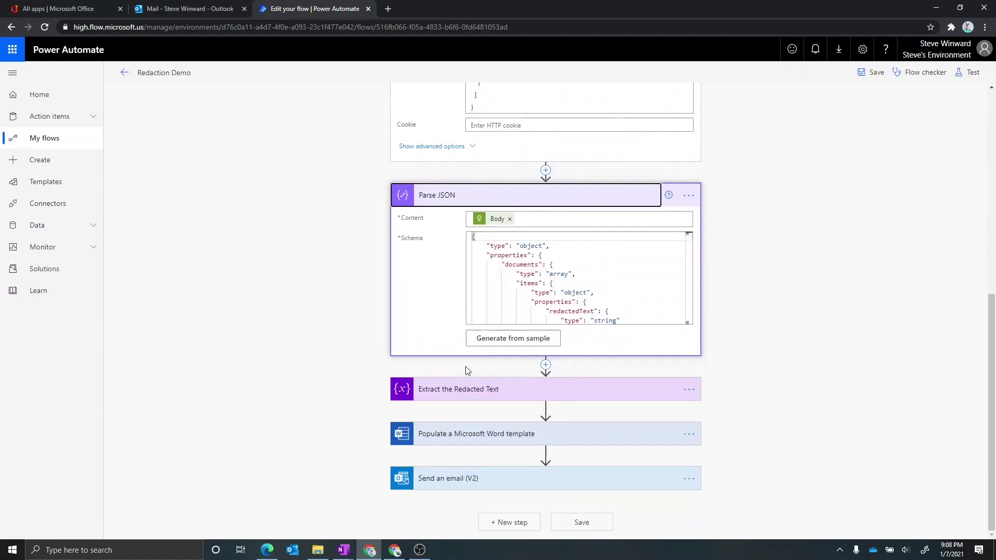
left_click(467, 390)
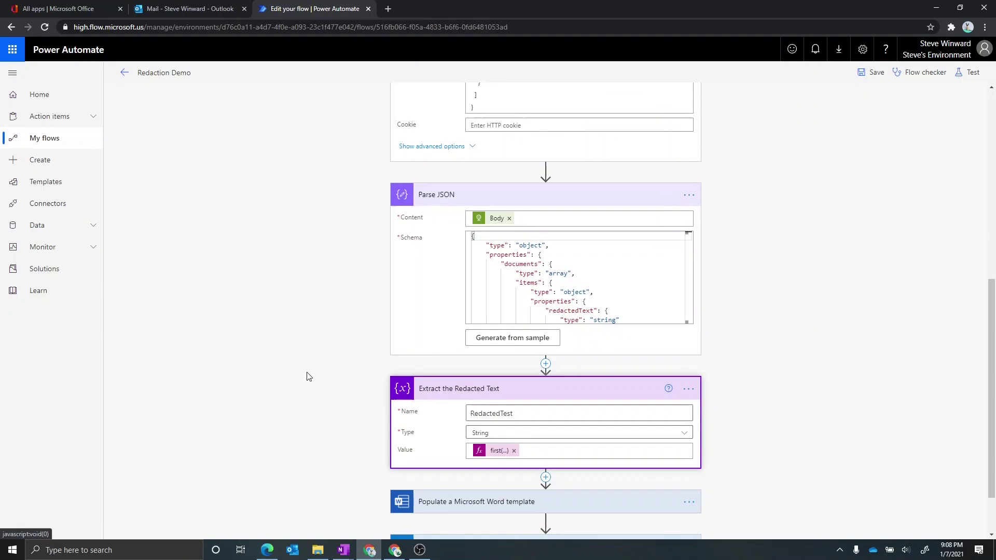
scroll(311, 377, "down", 1)
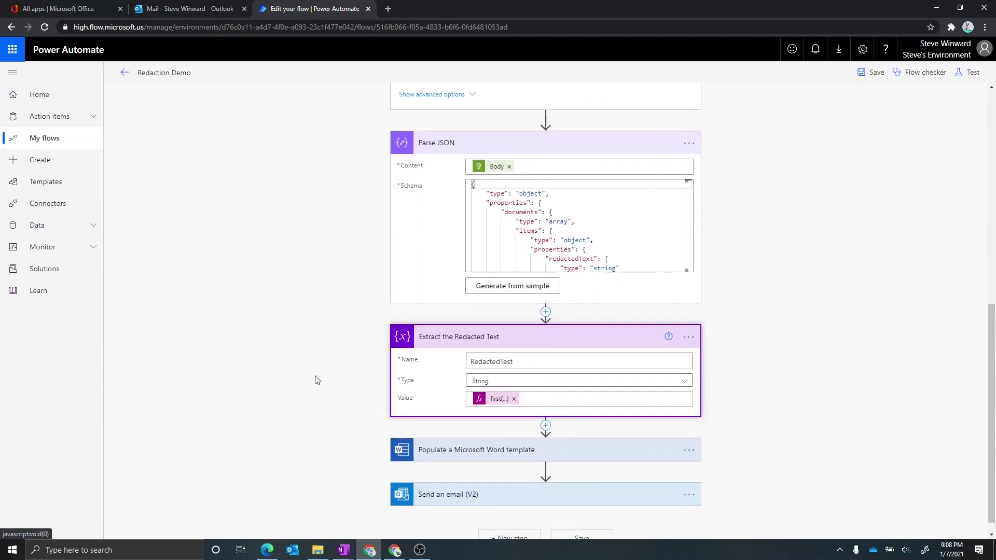
left_click(507, 447)
scroll(326, 394, "down", 2)
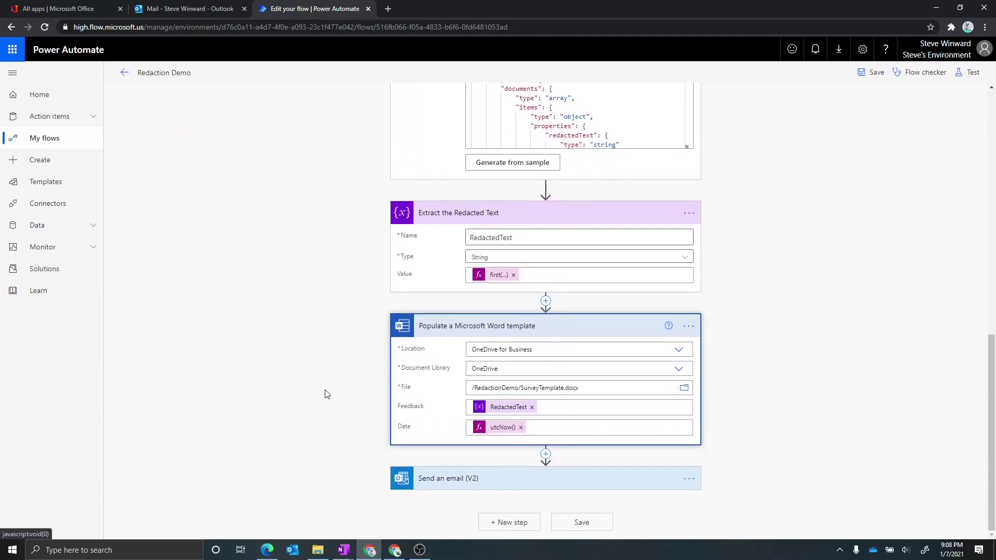
left_click(447, 483)
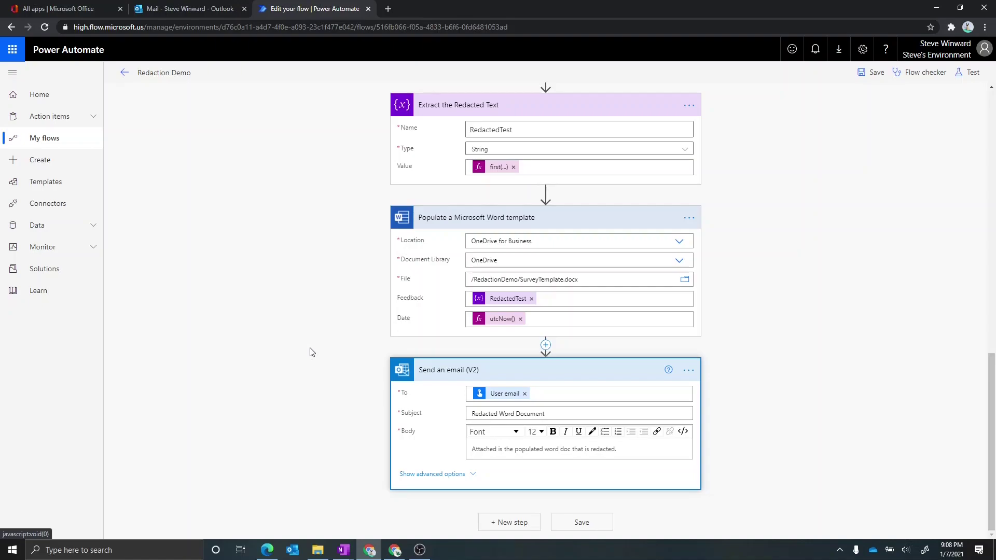
- Test the flow manually with sample customer feedback pasted into InputText, and run it
left_click(966, 76)
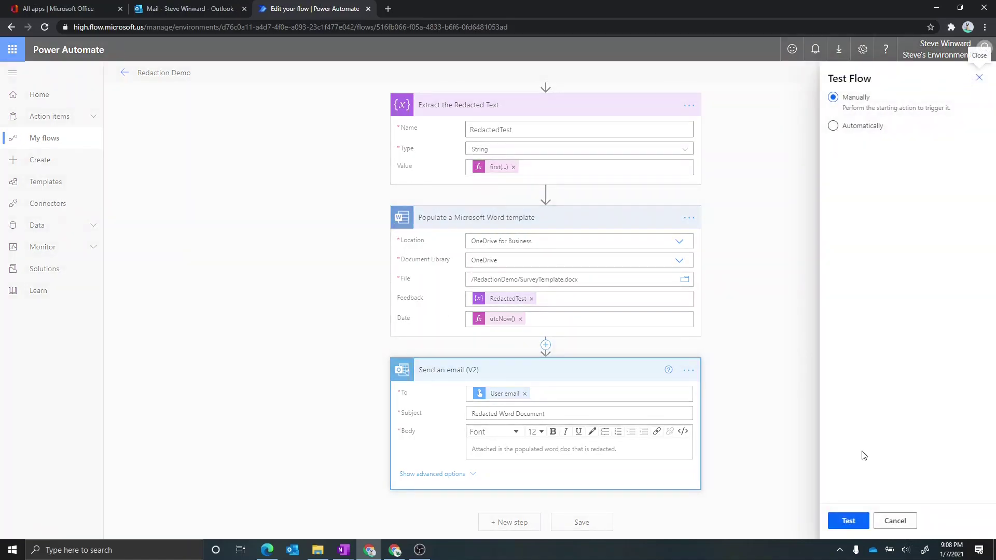
left_click(849, 522)
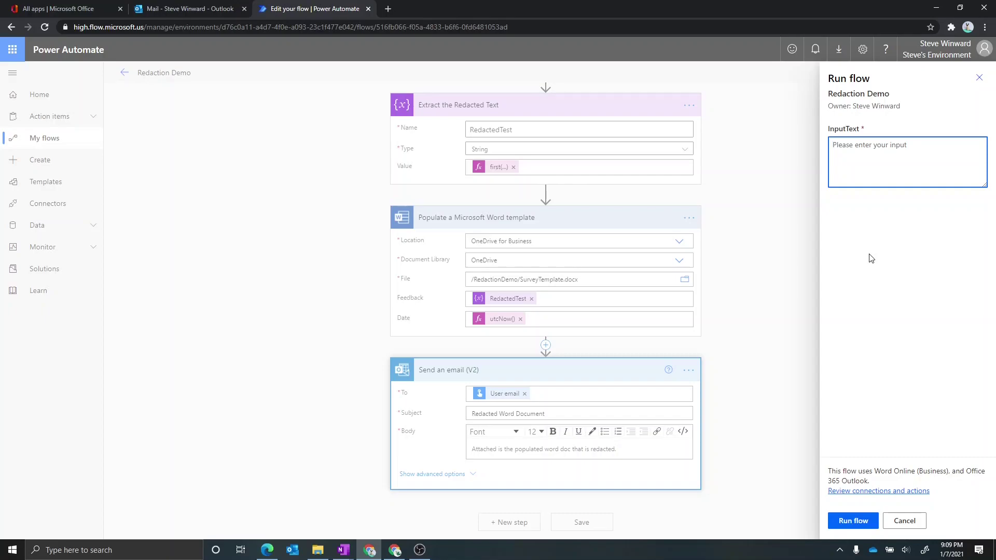
type("I had a wonderful trip to Seattle last week. My SSN is 123-43-1234 and my name is Steve Winward.  I work for Microsoft and my current IP is 103.1.0.104")
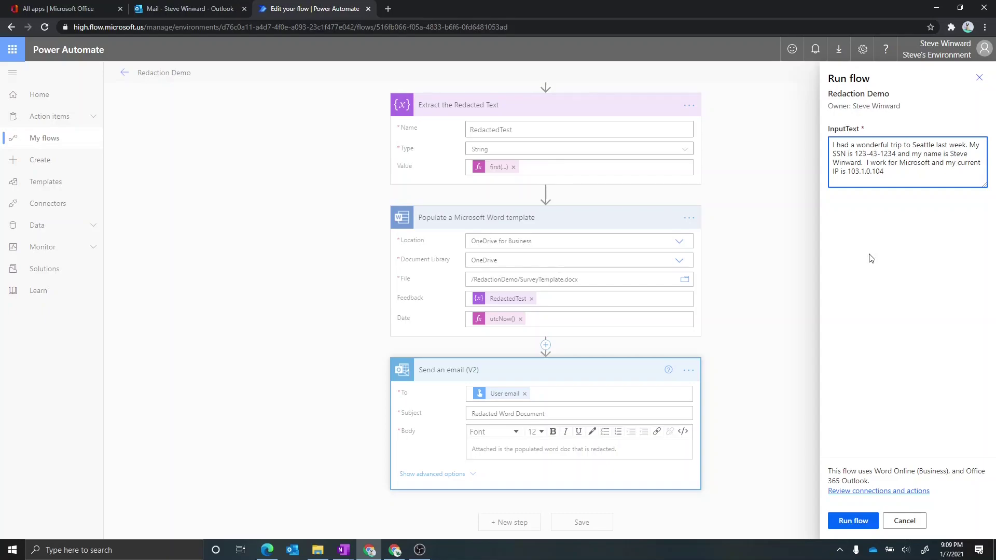
left_click(853, 521)
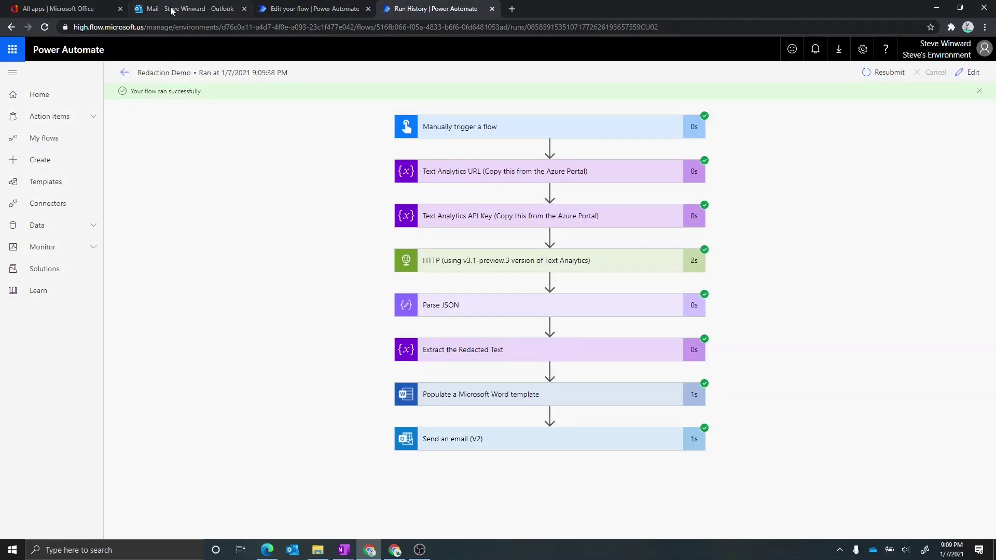
- Preview Redaction.docx from the Redacted Word Document email in Outlook, then return to the run history
left_click(171, 11)
left_click(201, 147)
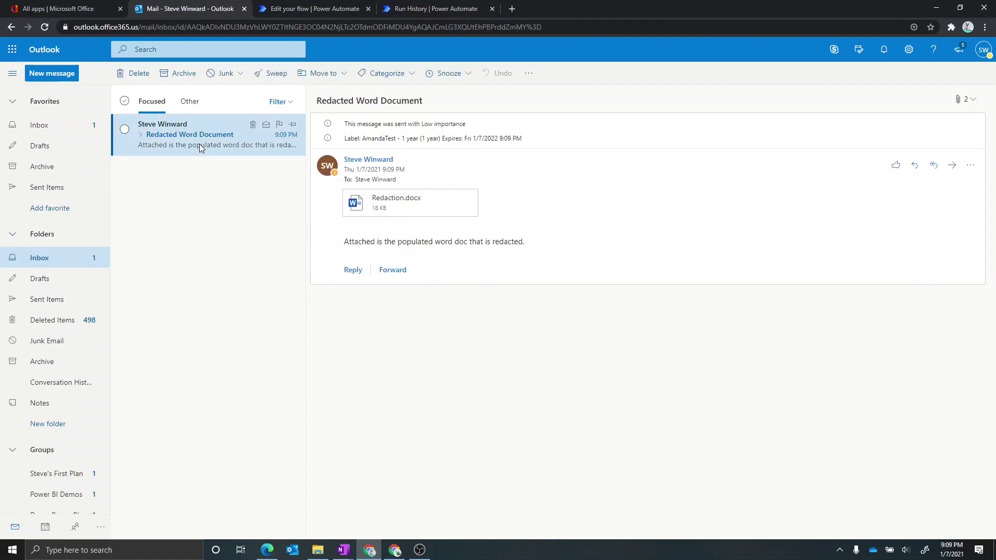
left_click(390, 216)
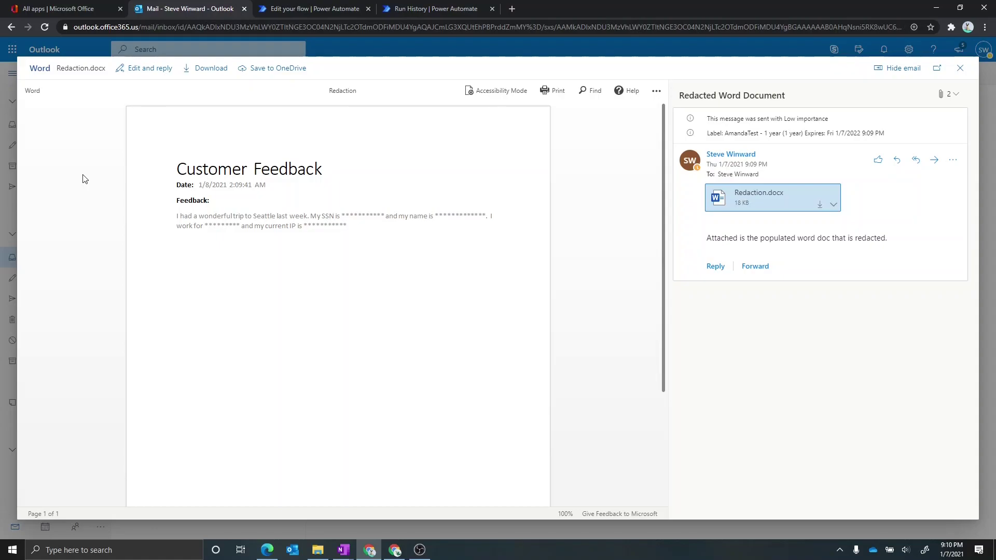
key("ctrl+4")
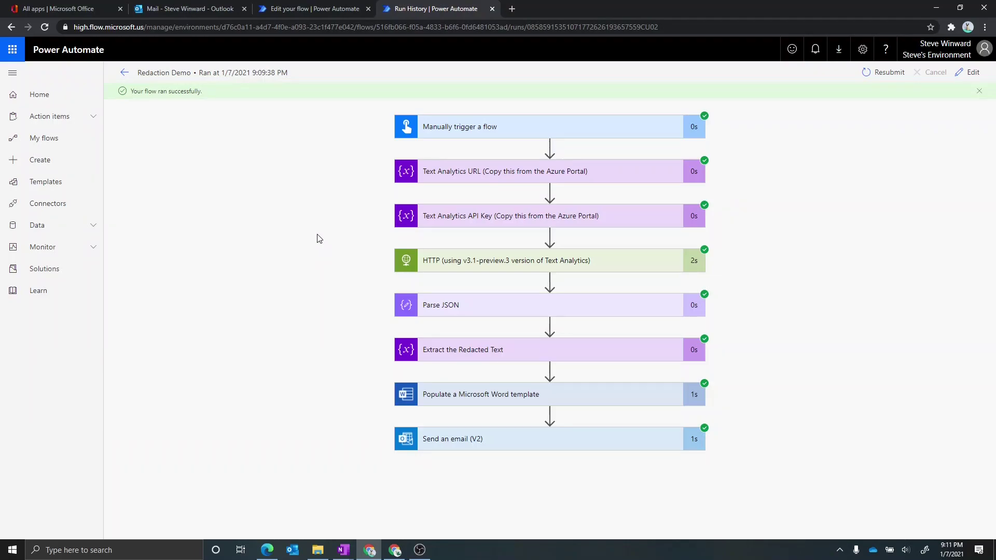
- Expand the HTTP action's run output to see the masked SSN, then expand Parse JSON
left_click(434, 266)
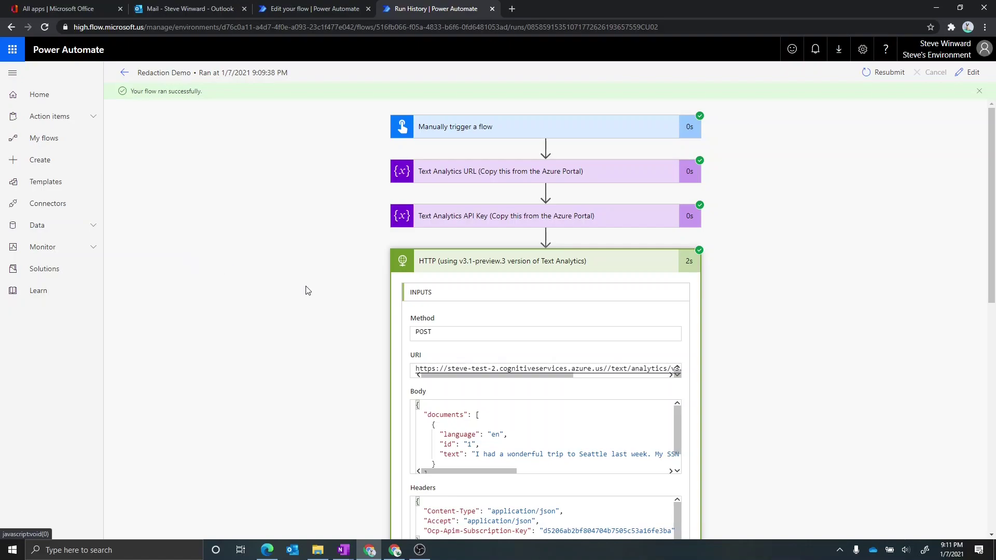
scroll(310, 291, "down", 3)
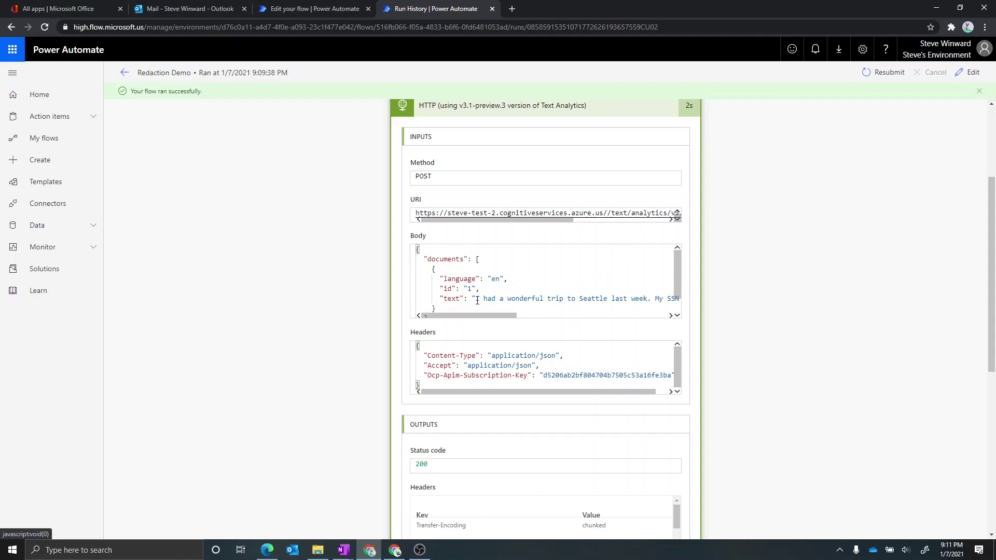
scroll(357, 349, "down", 1)
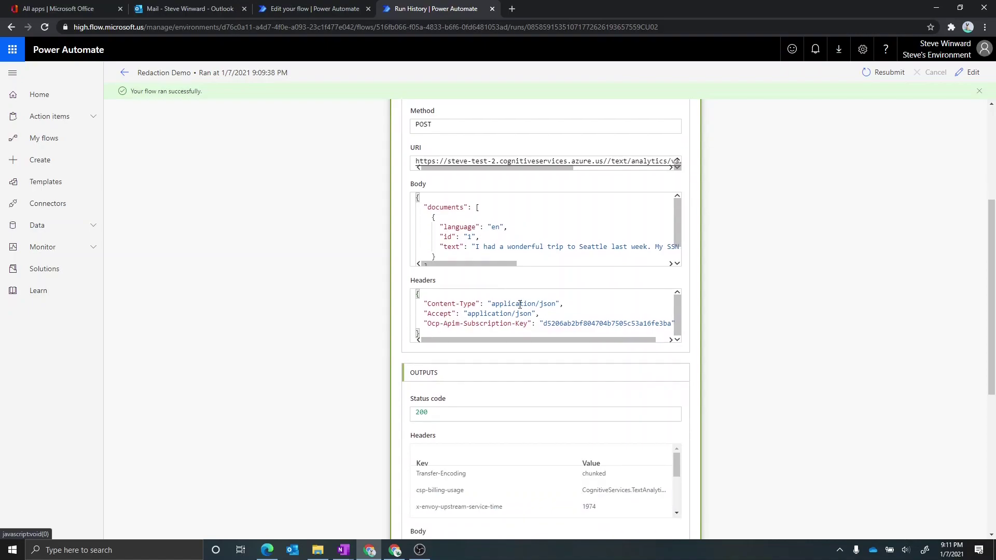
mouse_move(494, 340)
left_mouse_down()
mouse_move(540, 343)
mouse_move(488, 337)
left_mouse_up()
scroll(344, 404, "down", 6)
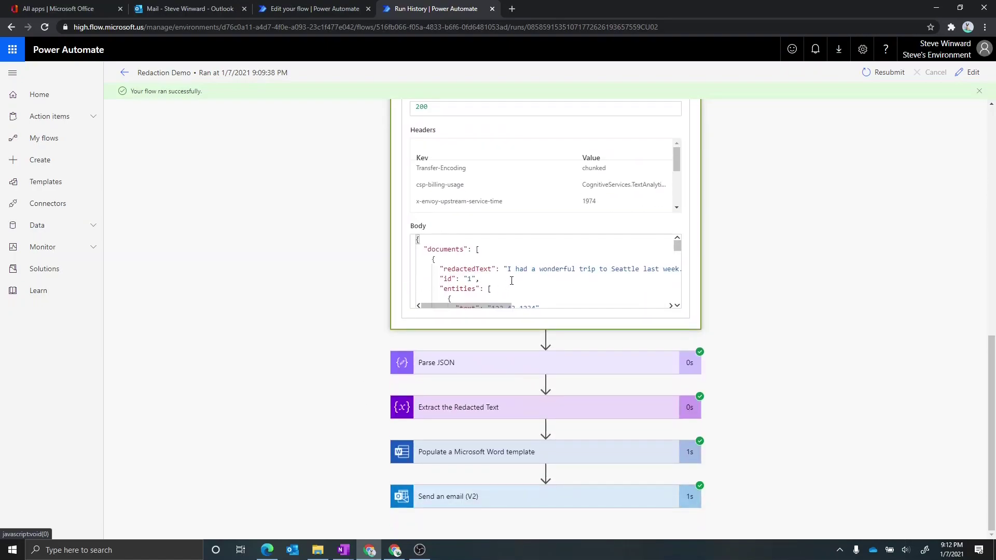
left_click_drag(507, 306, 551, 310)
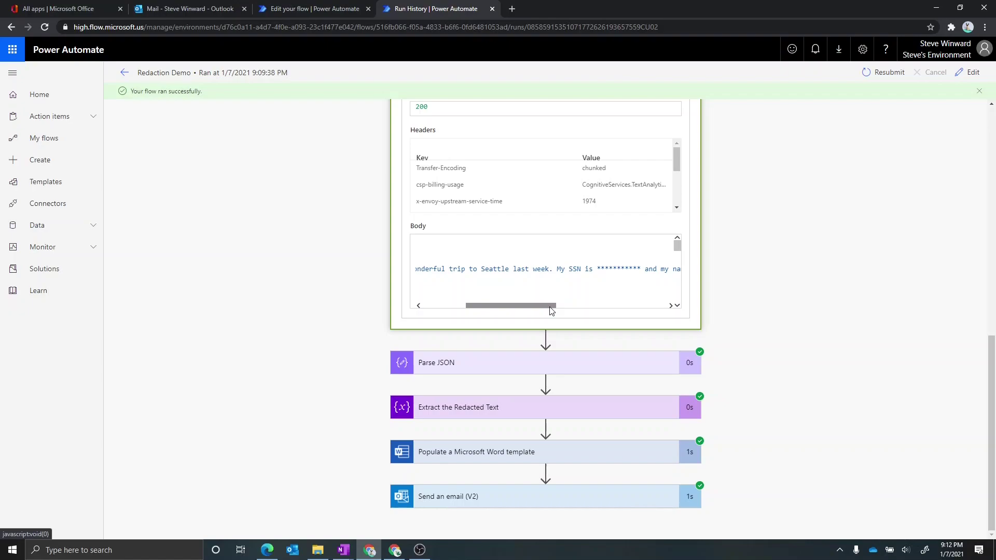
left_click(477, 365)
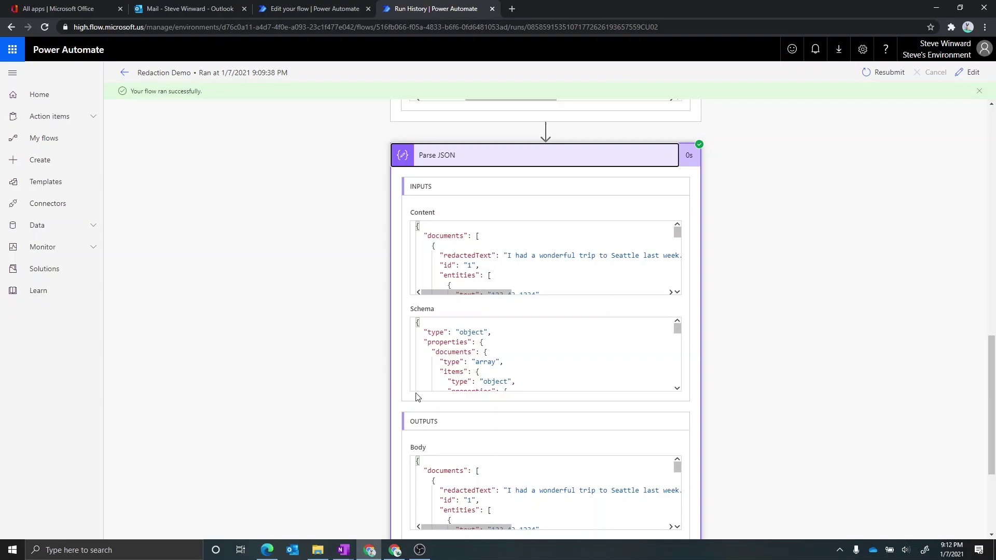
- Expand the Extract the Redacted Text step's run values and inspect the masked feedback
scroll(363, 389, "down", 3)
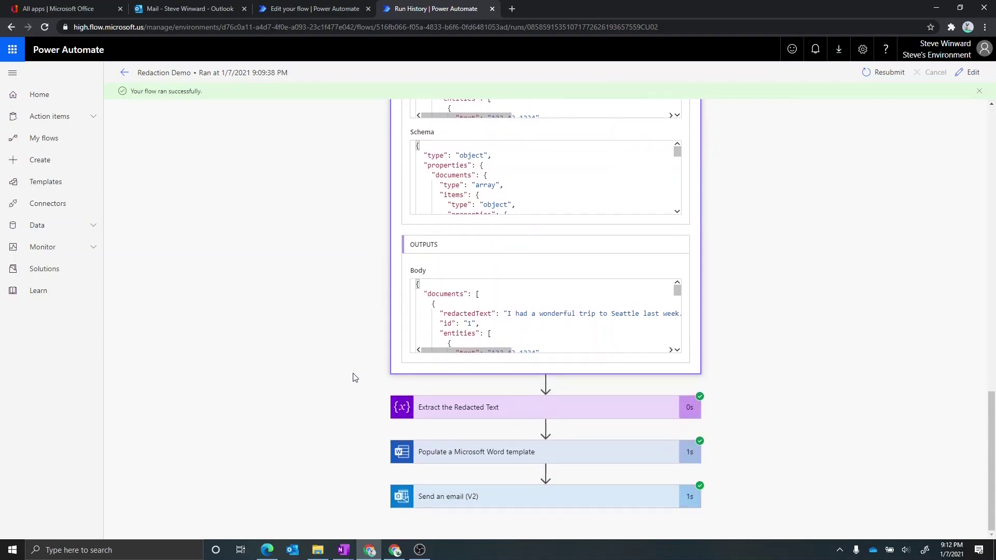
left_click(451, 408)
scroll(311, 351, "down", 3)
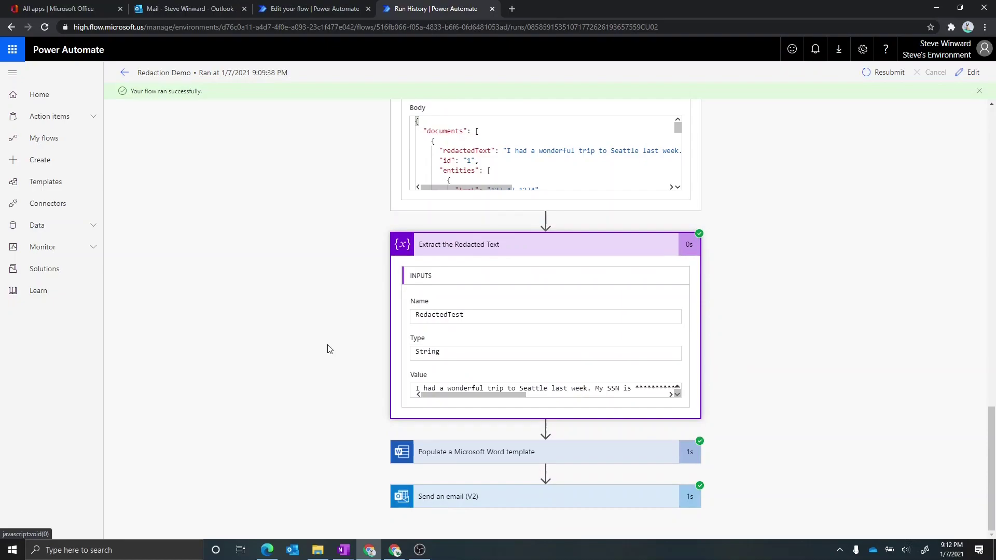
left_click_drag(483, 395, 445, 408)
- Expand the Populate a Microsoft Word template step and scroll through its SurveyTemplate.docx inputs
left_click(470, 460)
scroll(322, 367, "down", 4)
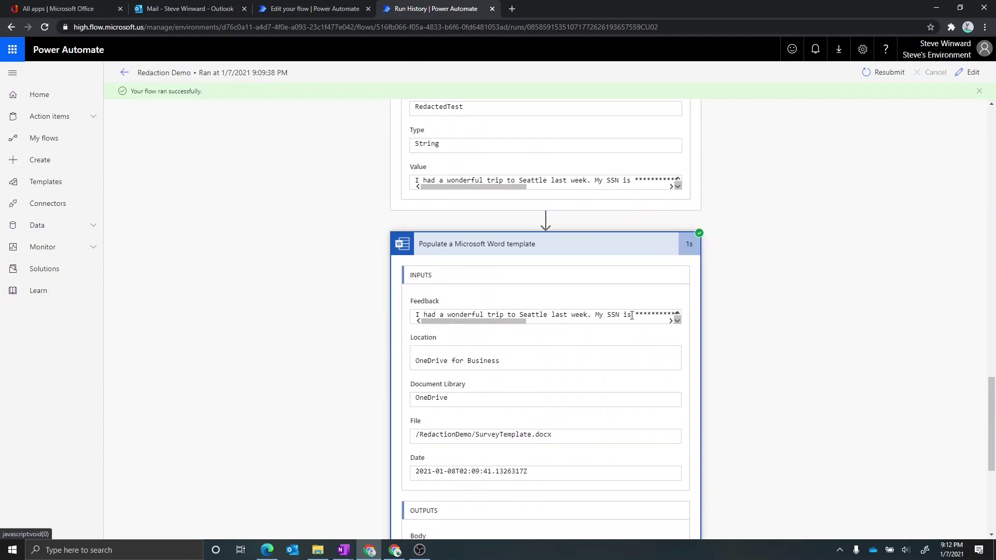
scroll(349, 382, "down", 2)
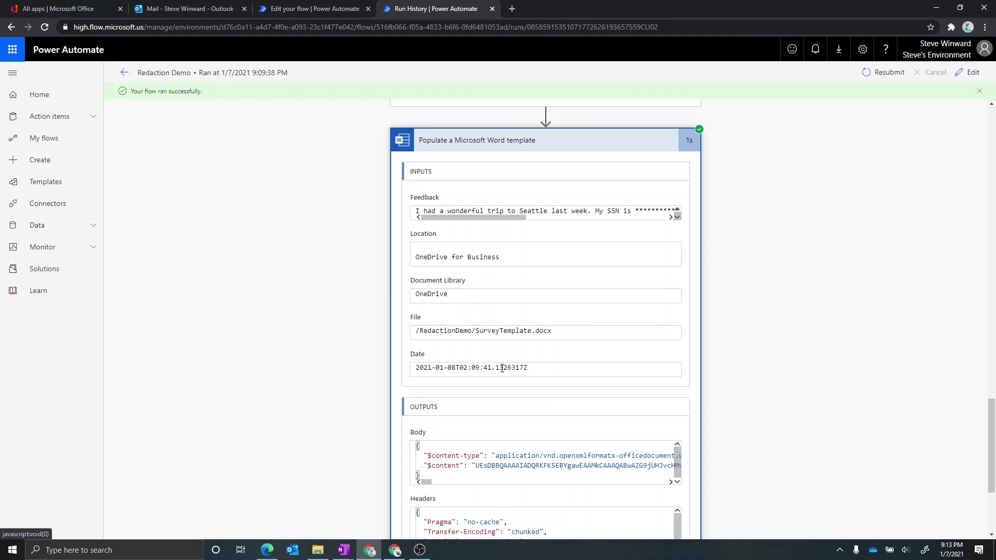
scroll(327, 409, "down", 8)
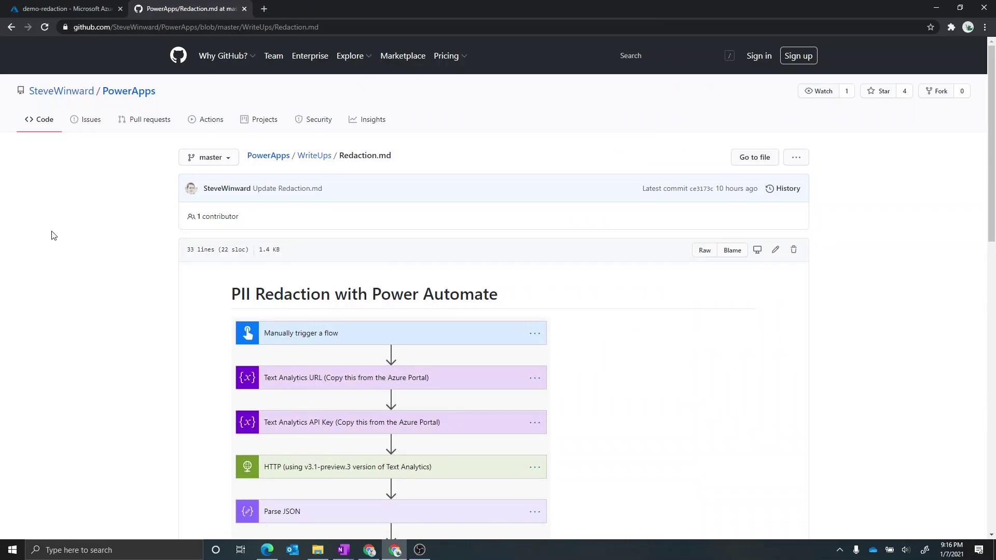
- Download the RedactionDemo .zip package and SurveyTemplate.docx from the Sample Redaction Flow section
scroll(58, 235, "down", 5)
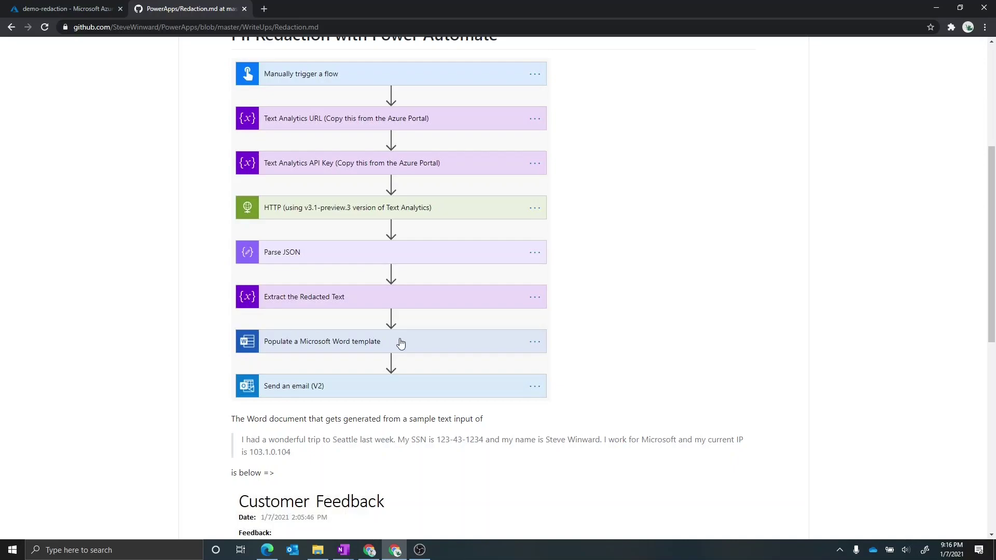
scroll(400, 341, "down", 8)
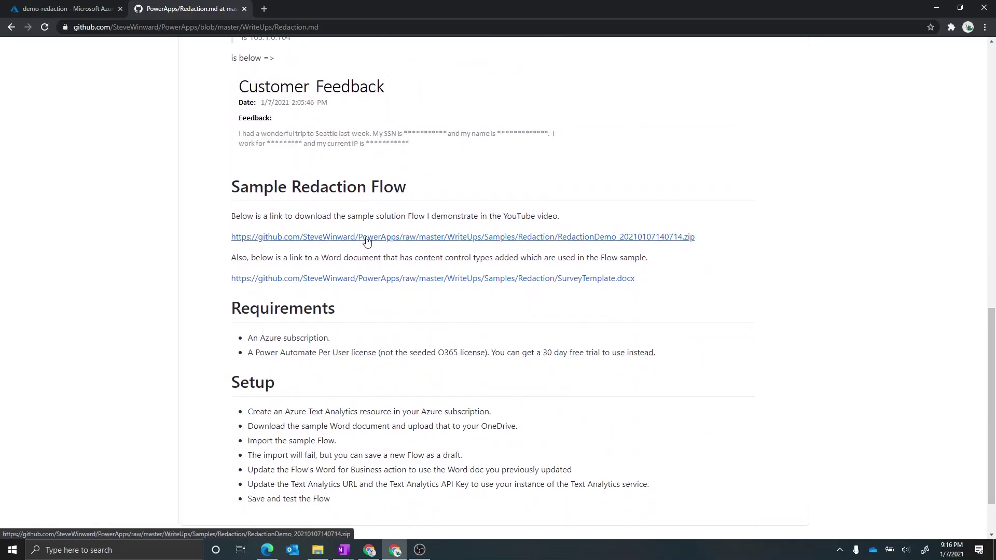
left_click(367, 239)
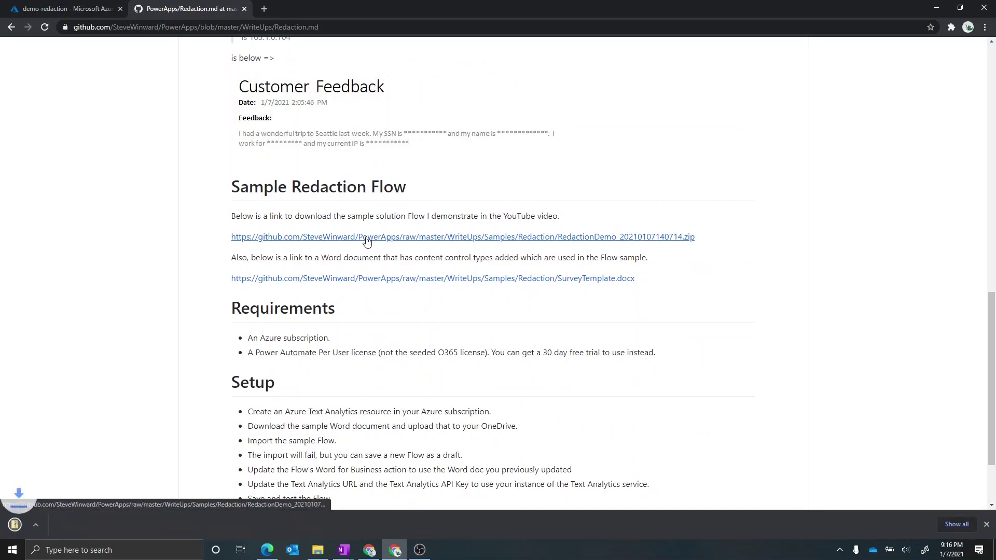
left_click(376, 282)
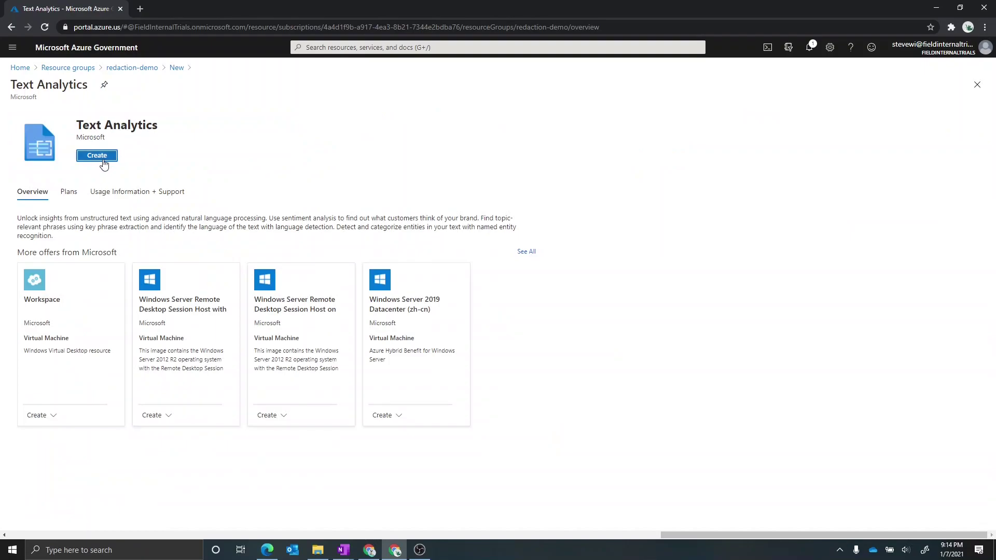
- Create the demo-redaction Text Analytics resource on Standard S, then view its Keys and Endpoint
left_click(98, 156)
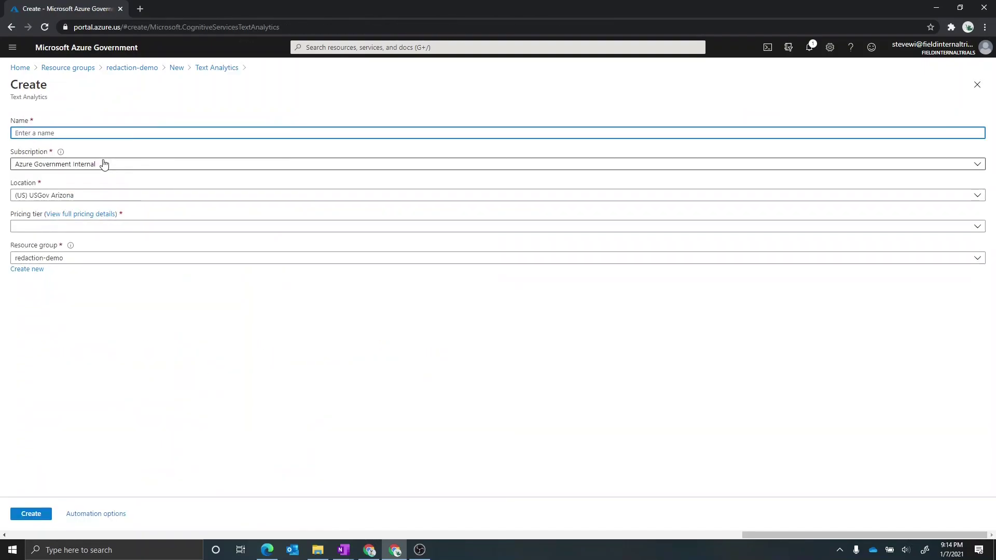
type("demo-re")
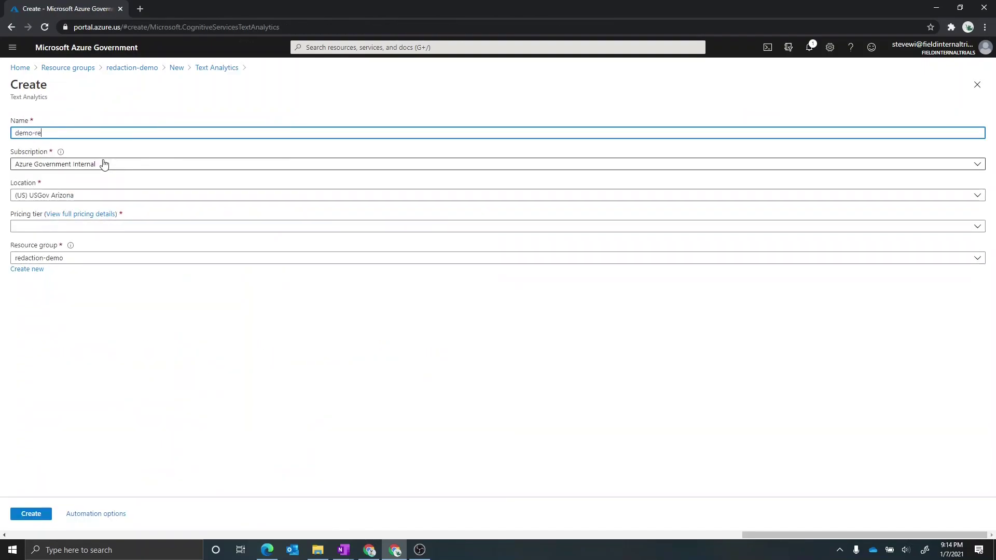
type("daction")
left_click(90, 226)
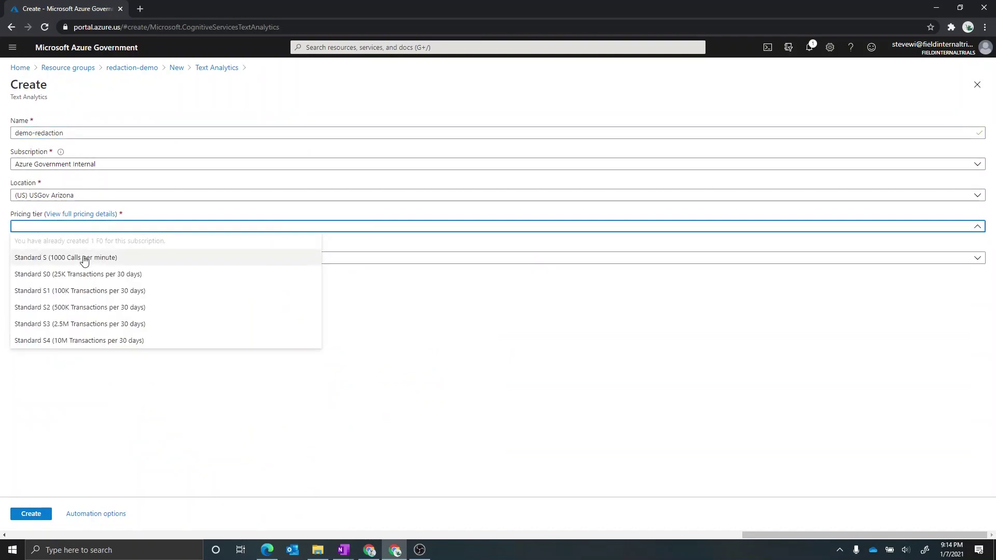
left_click(84, 260)
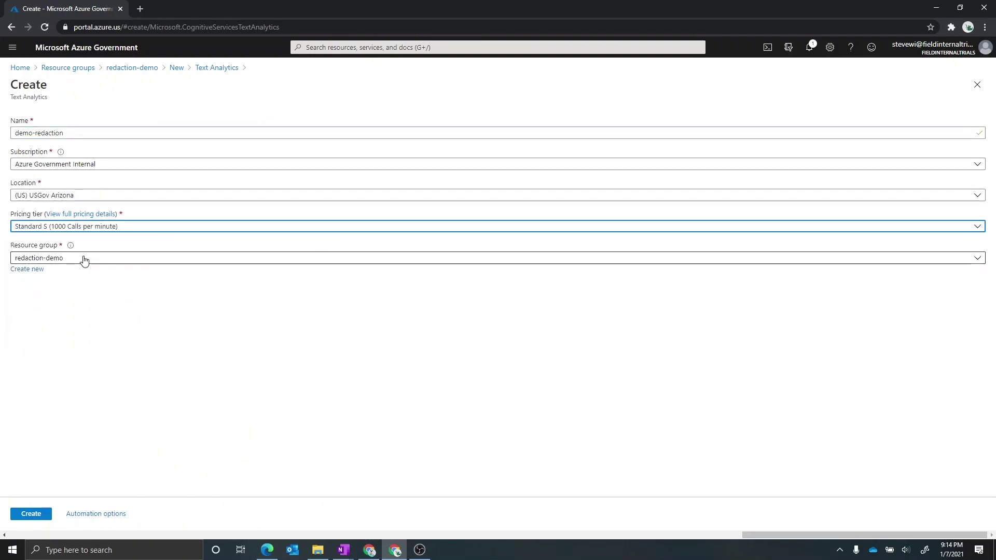
left_click(31, 514)
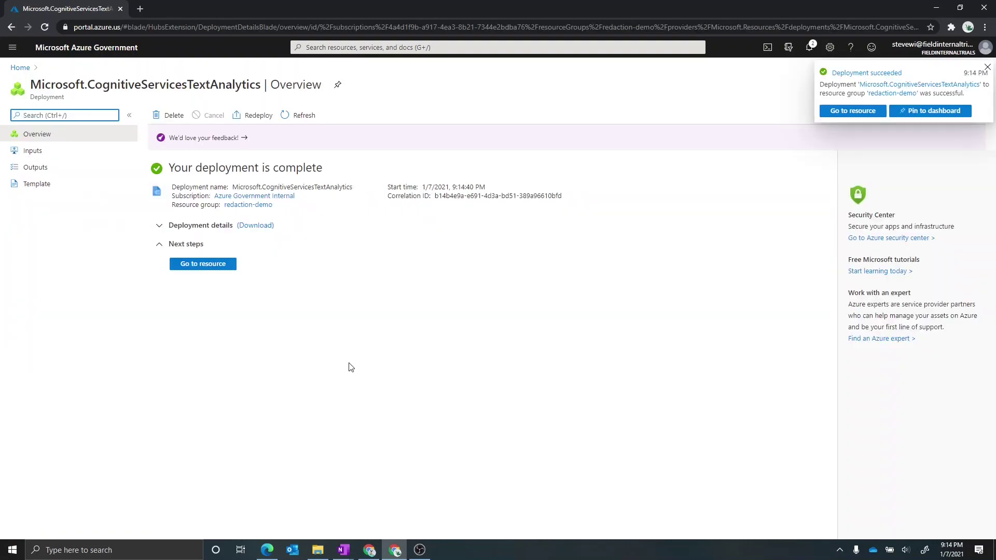
left_click(846, 114)
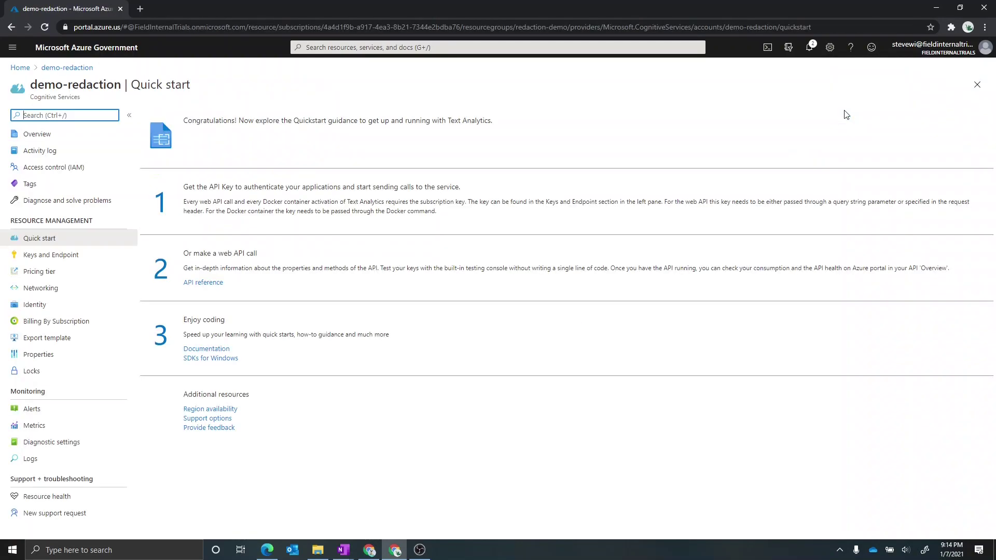
left_click(57, 254)
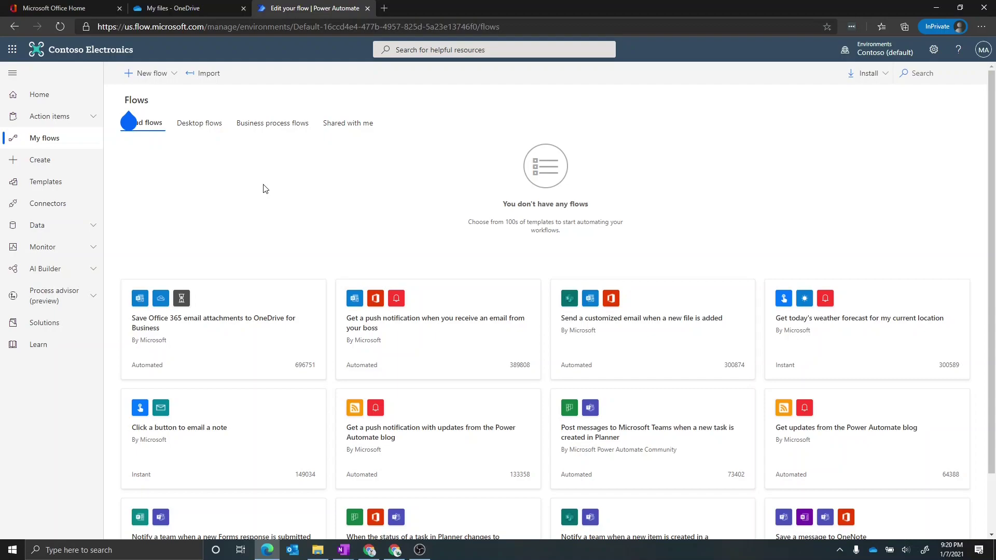
- Create a RedactionDemo folder in OneDrive and upload SurveyTemplate.docx into it
left_click(167, 8)
left_click(174, 73)
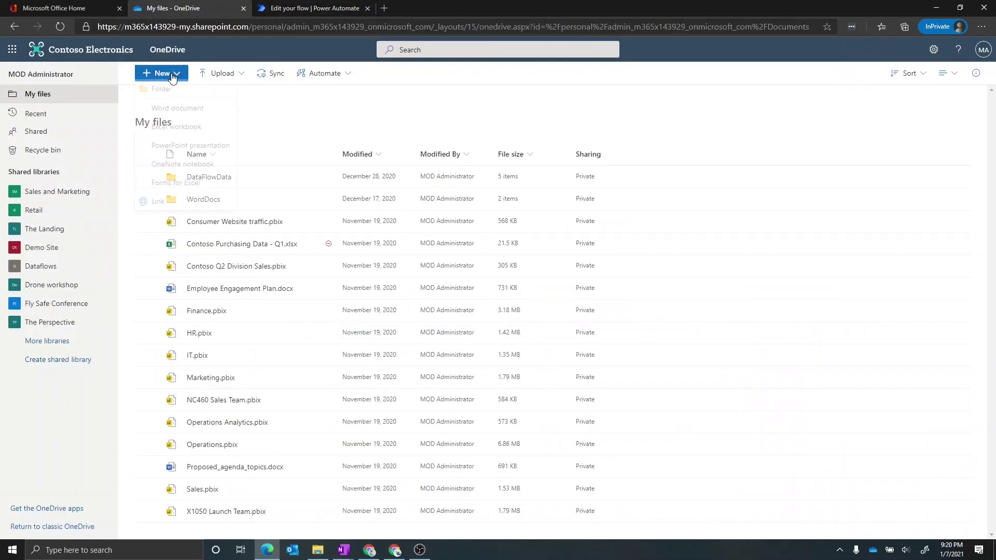
left_click(181, 92)
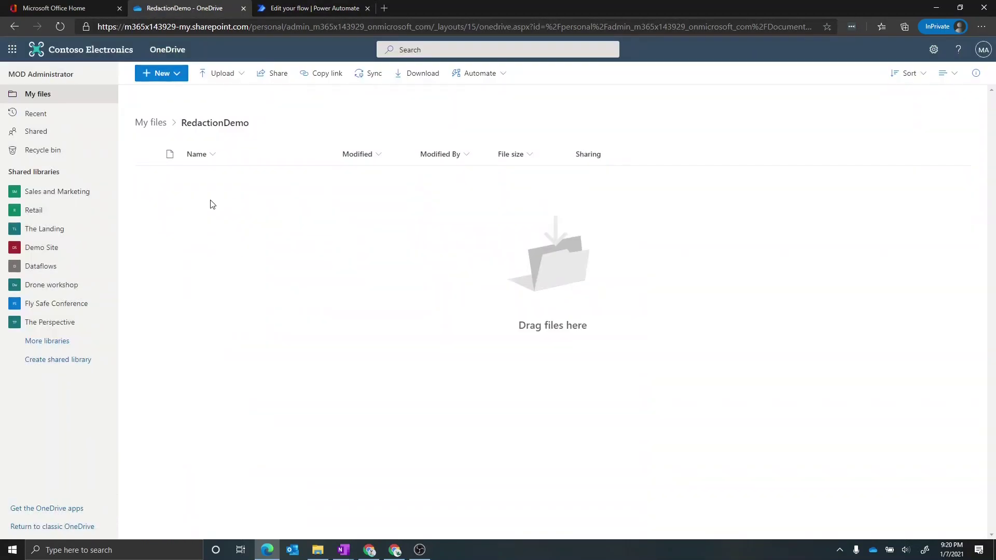
left_click(234, 80)
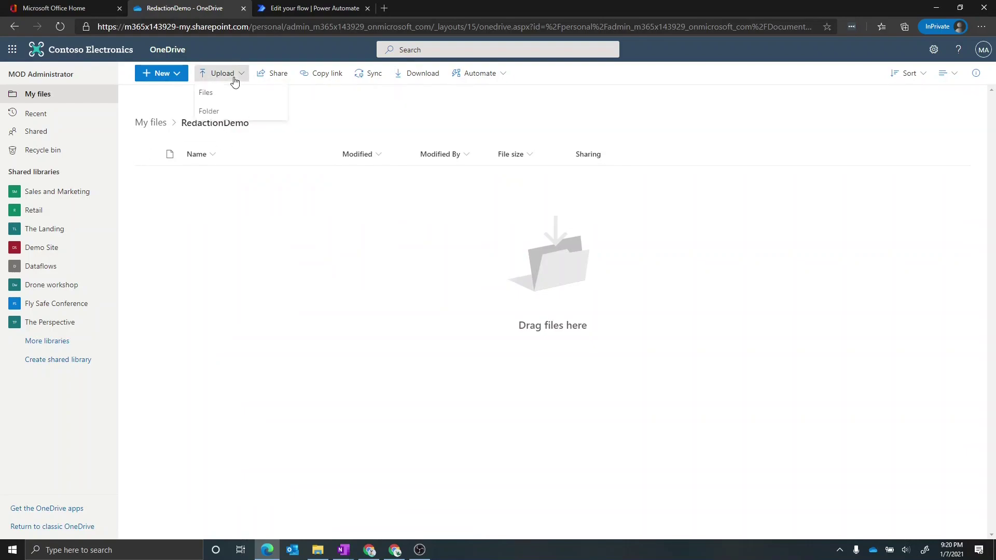
left_click(231, 91)
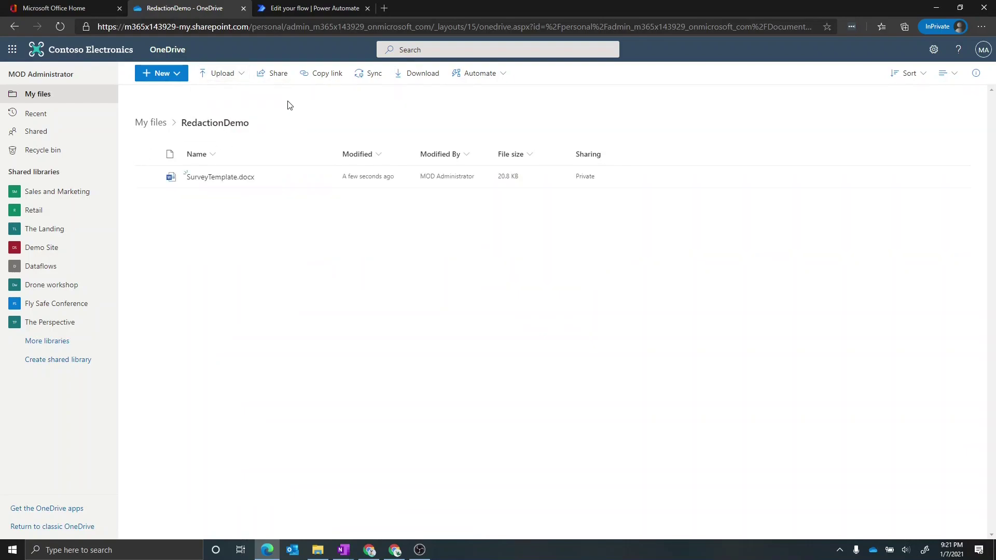
left_click(347, 6)
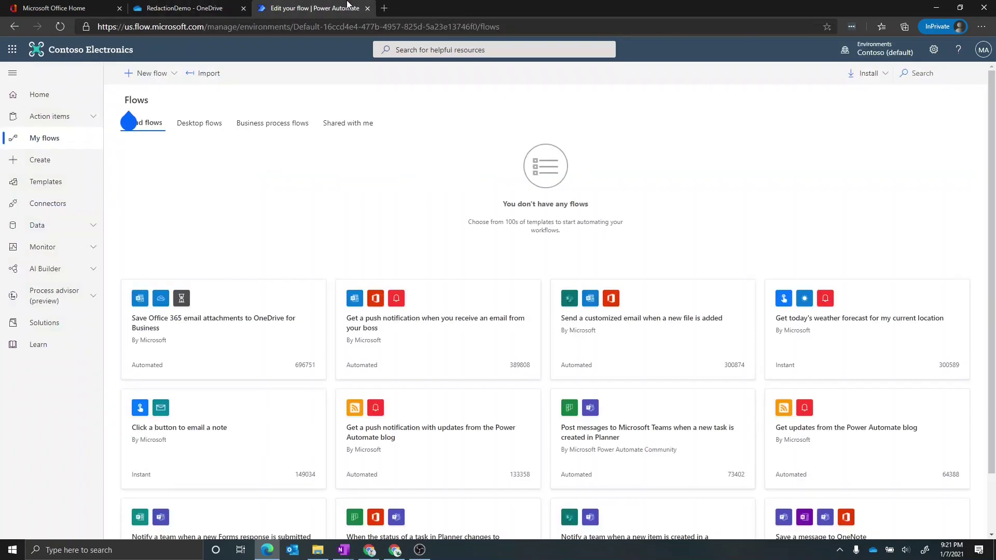
- Import the downloaded RedactionDemo .zip package into Power Automate
left_click(209, 74)
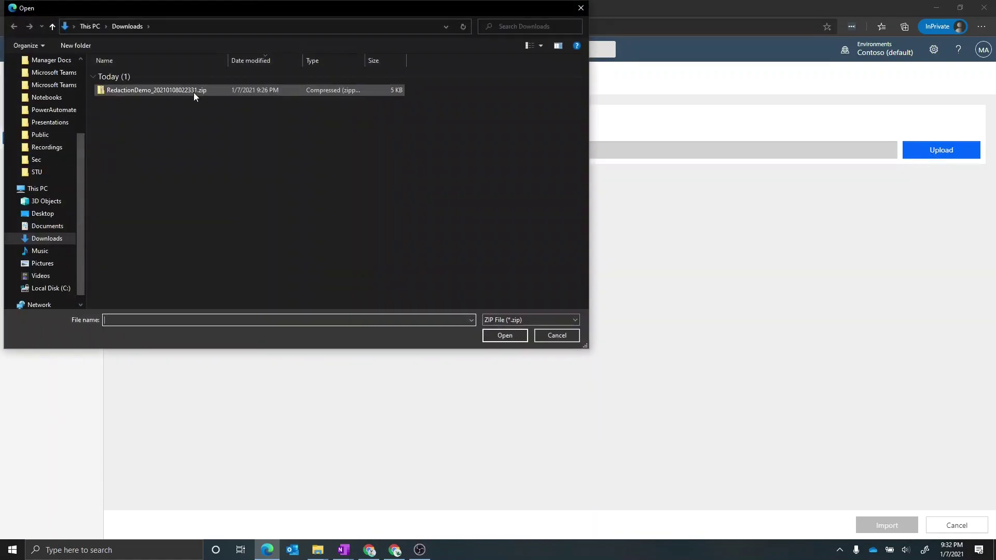
left_click(194, 91)
left_click(506, 335)
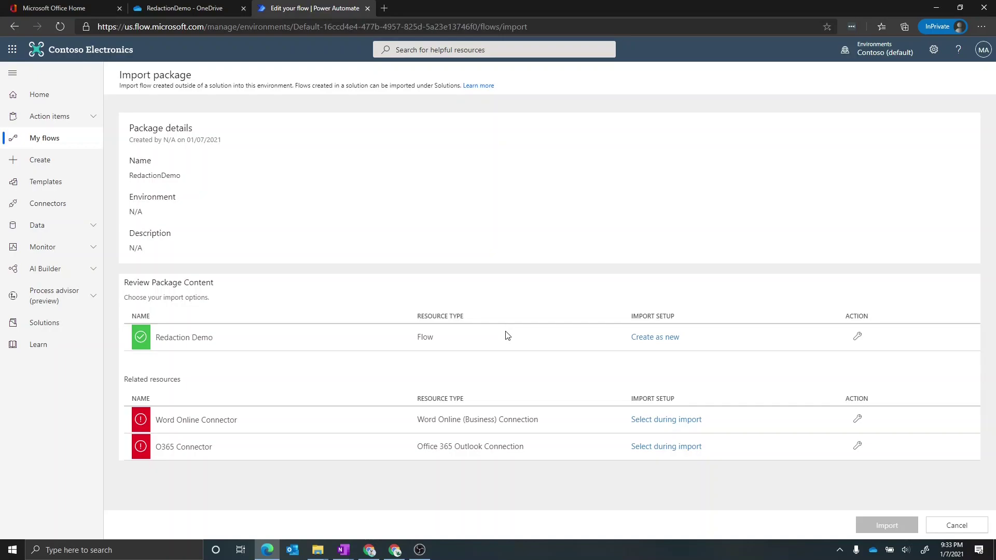
- Add a new Office 365 Outlook connection and return to the Import package page
left_click(858, 421)
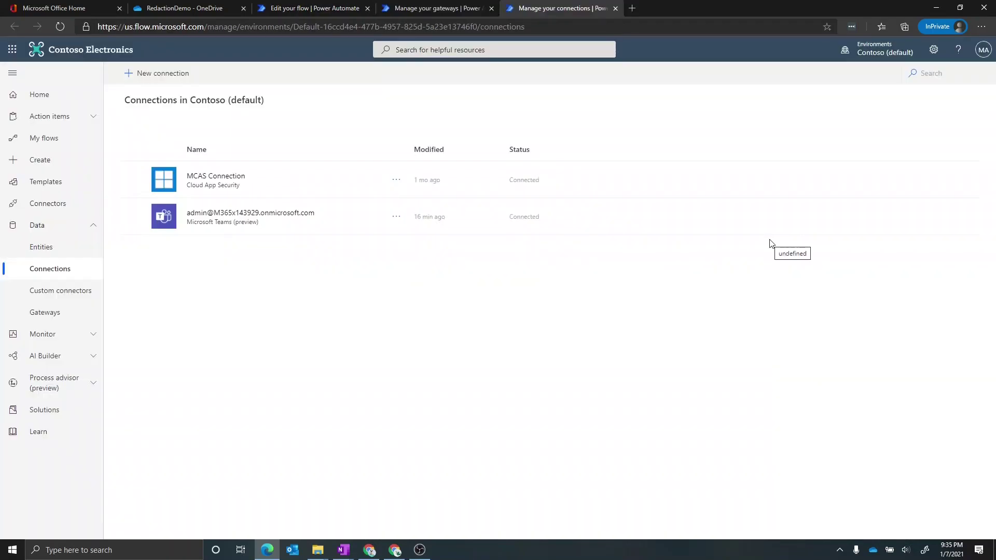
left_click(160, 73)
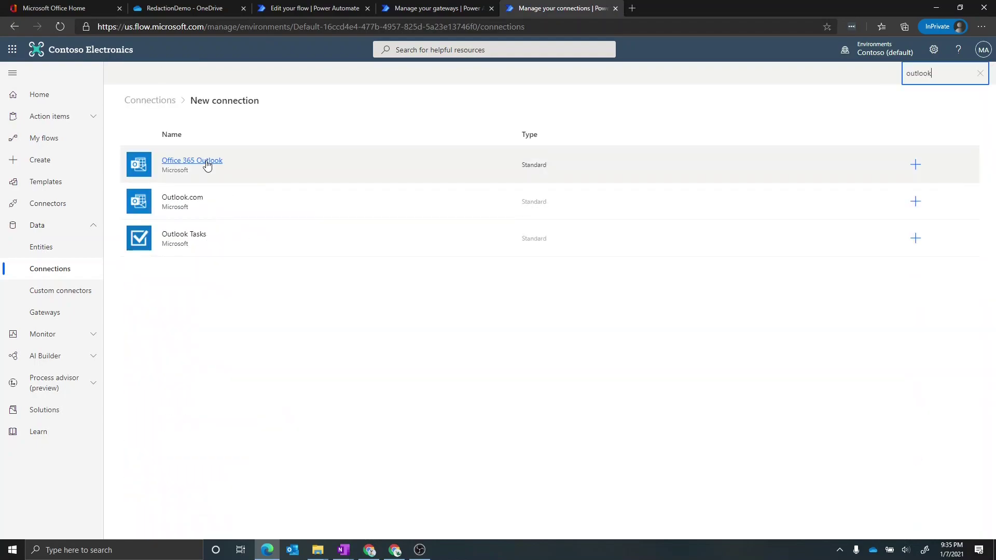
left_click(207, 164)
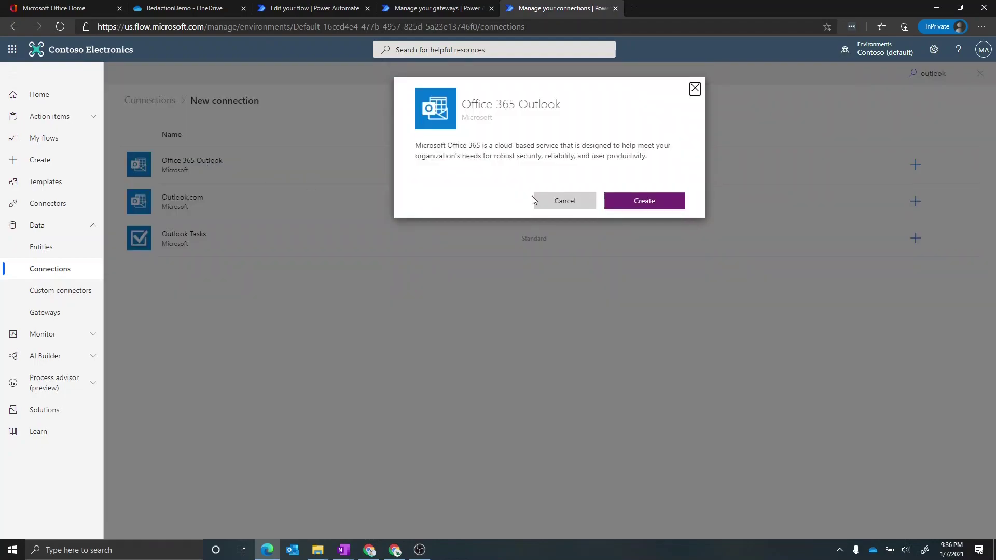
left_click(645, 201)
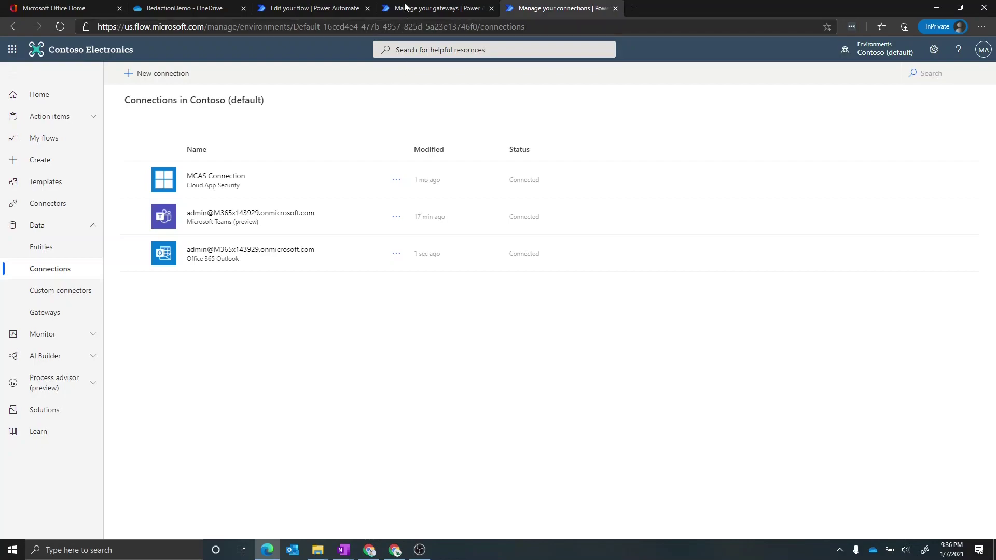
left_click(436, 7)
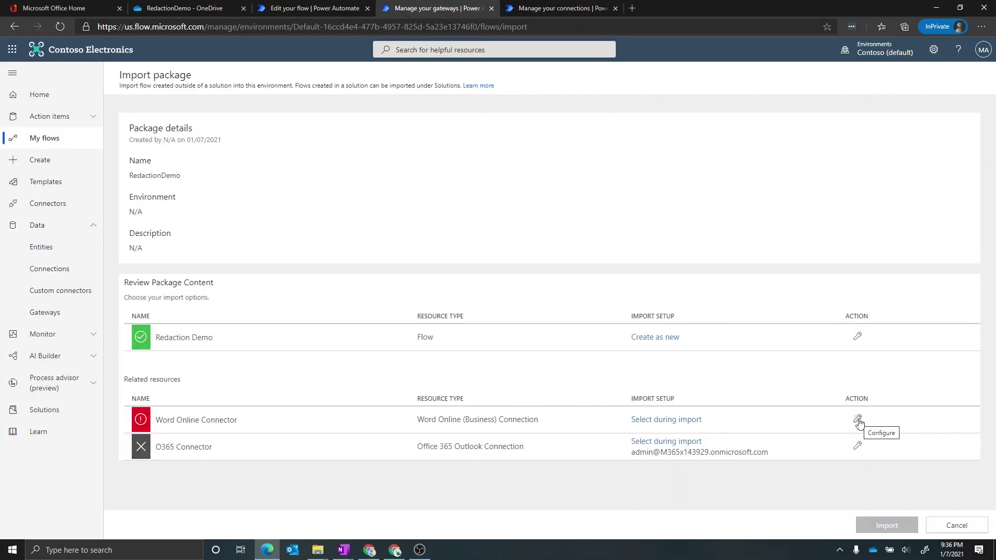
- Create a new Word Online (Business) connection for the package's Word Online Connector
left_click(858, 421)
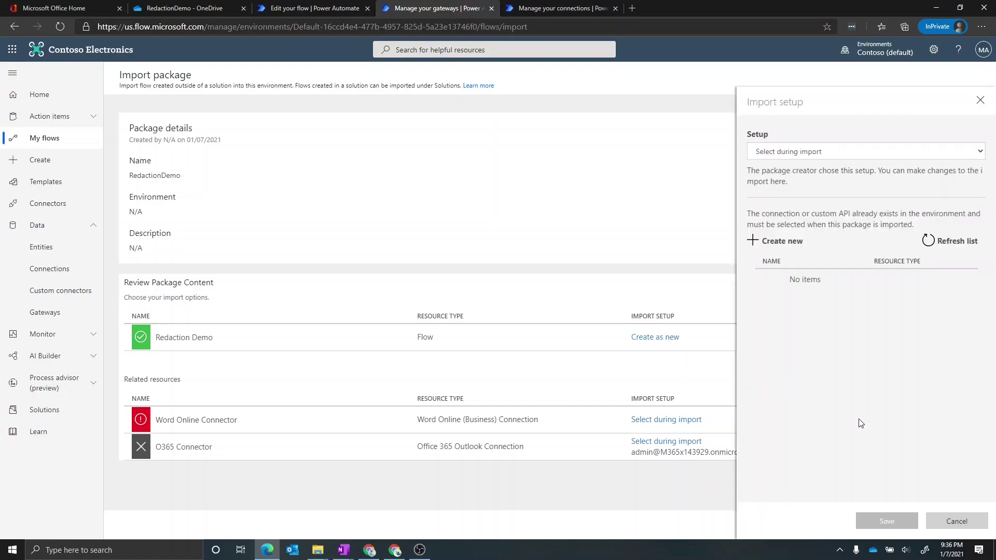
left_click(761, 239)
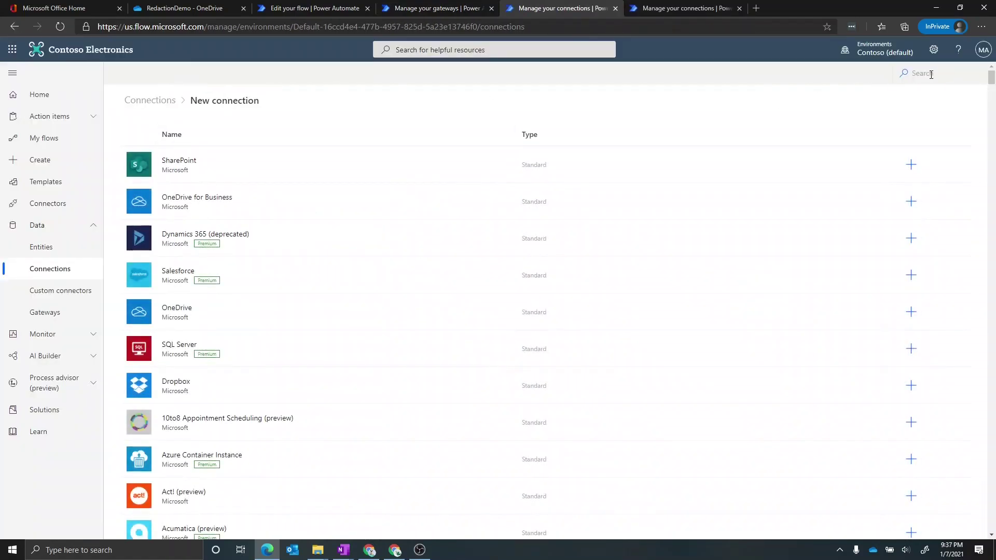
left_click(931, 74)
type("word")
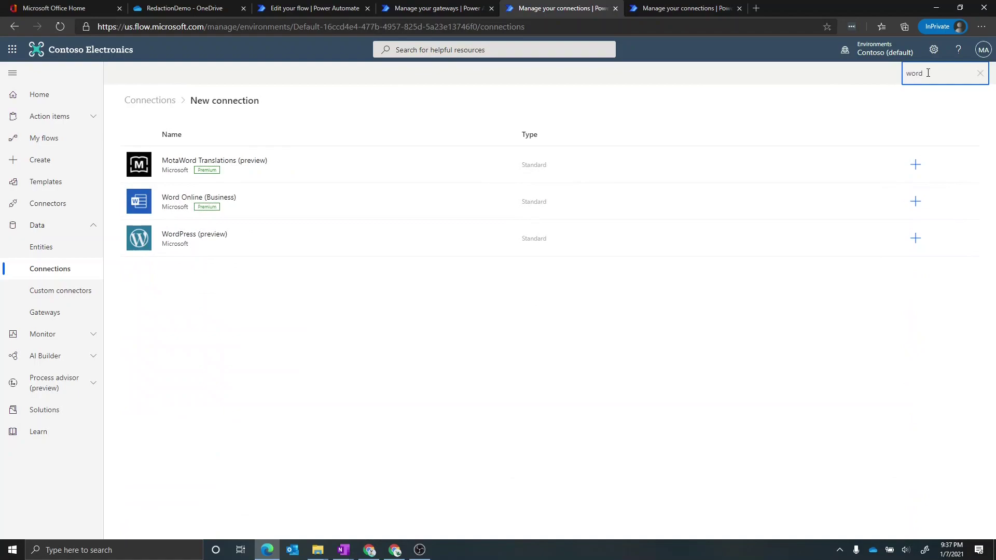
left_click(200, 203)
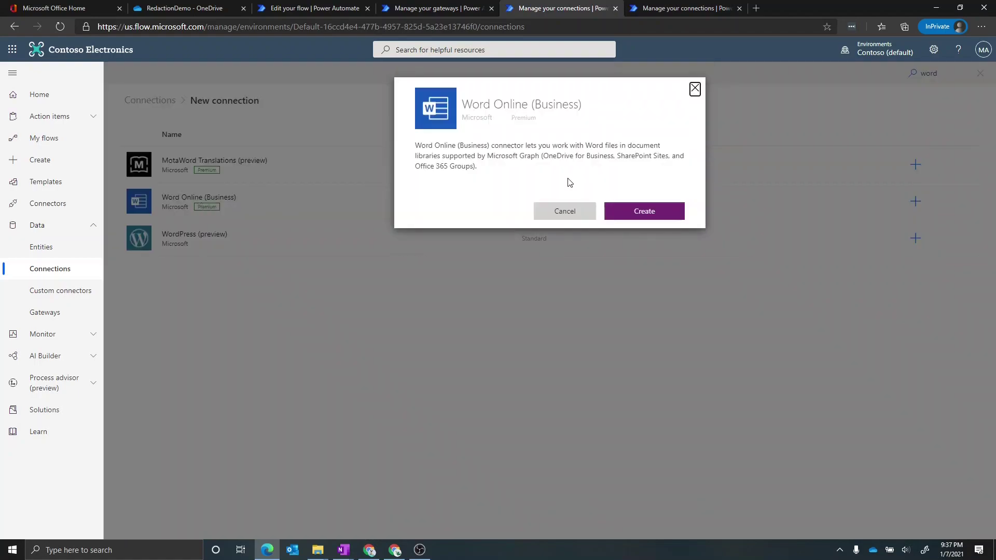
left_click(647, 213)
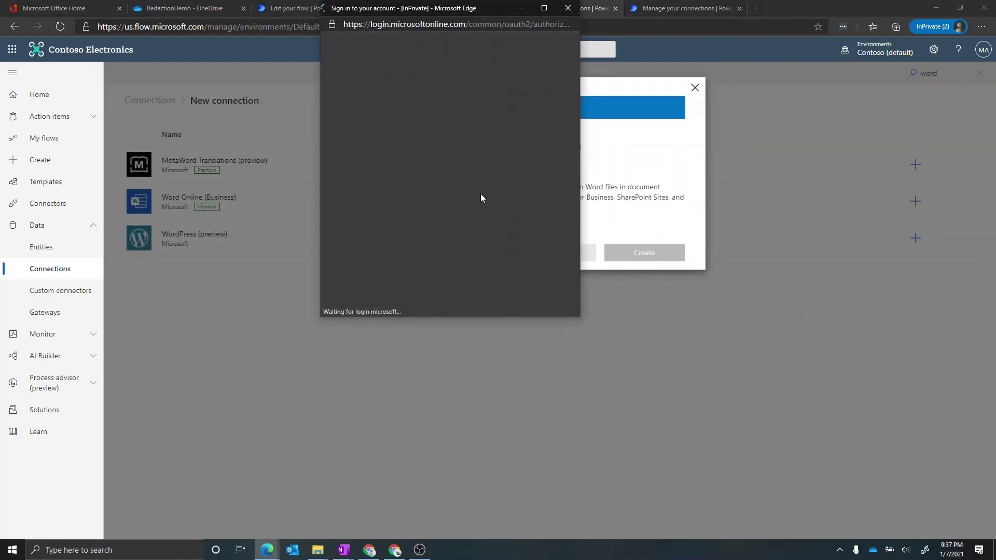
- Authorize the connection with the admin account, assign it to the Word connector and save
left_click(432, 155)
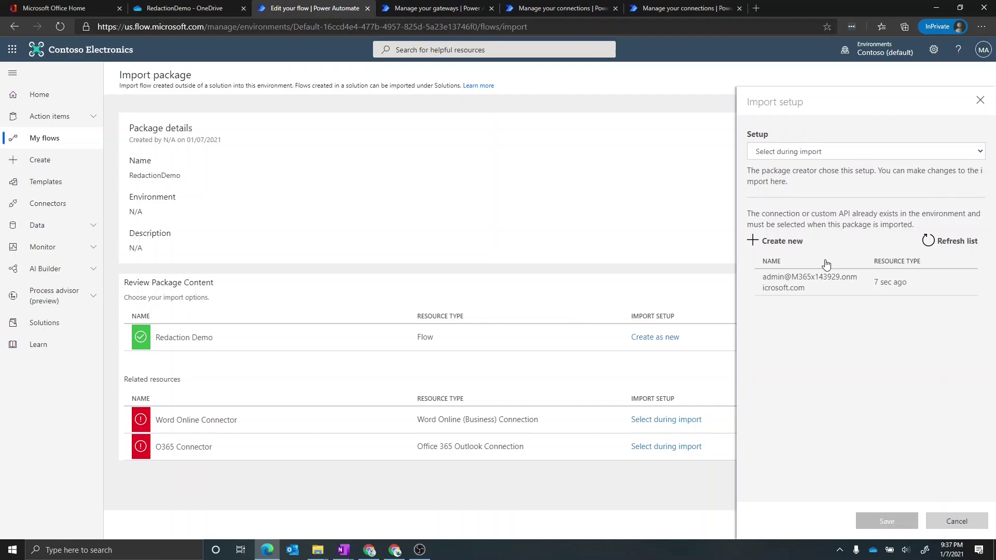
left_click(808, 288)
left_click(885, 524)
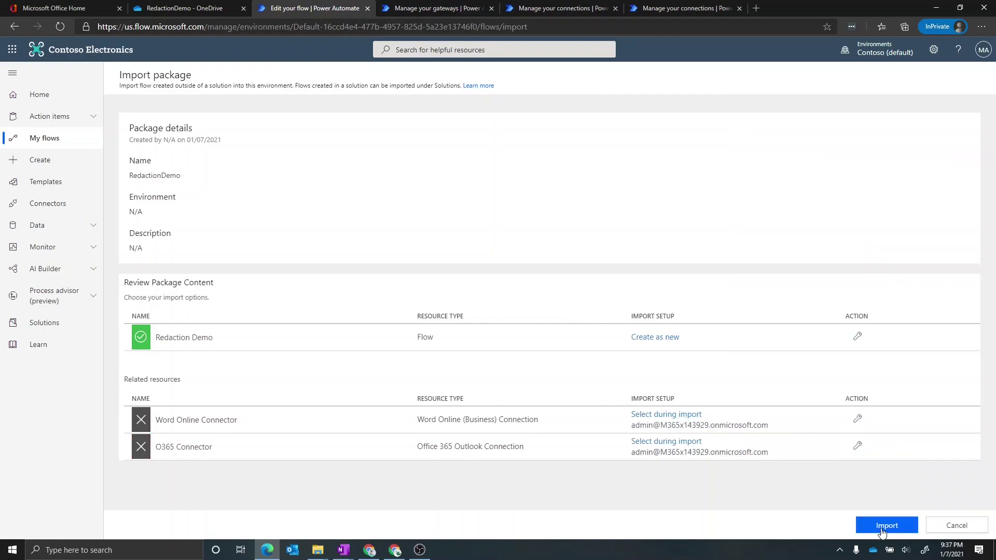
- Import the RedactionDemo package and save the failed import as a new Redaction Demo flow
left_click(882, 525)
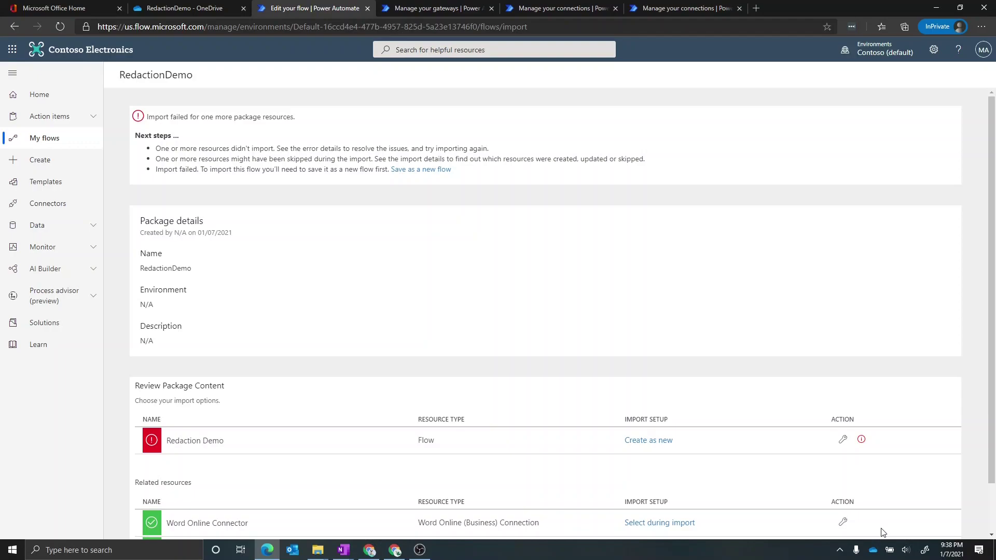
left_click(408, 172)
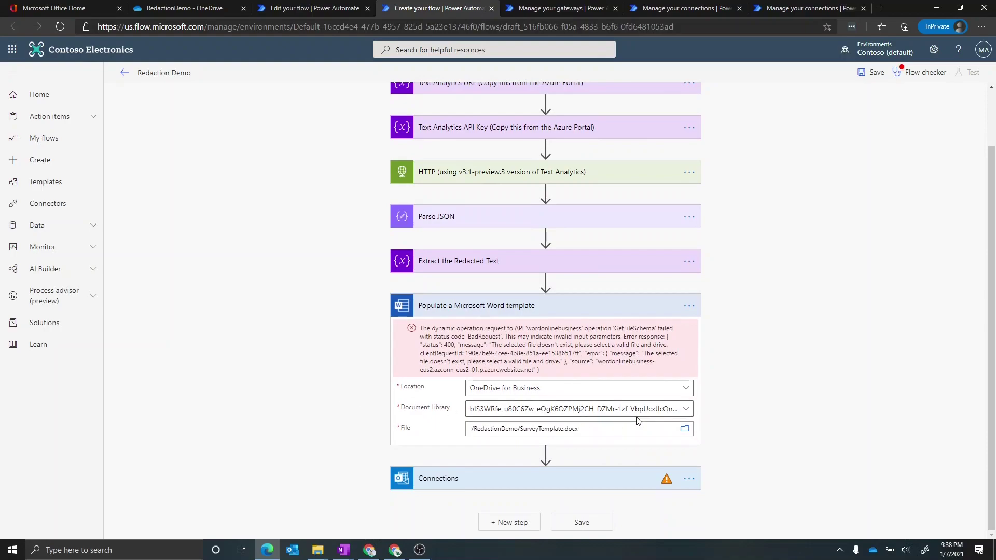
- Set the Word template location to OneDrive for Business with the OneDrive document library
left_click(681, 389)
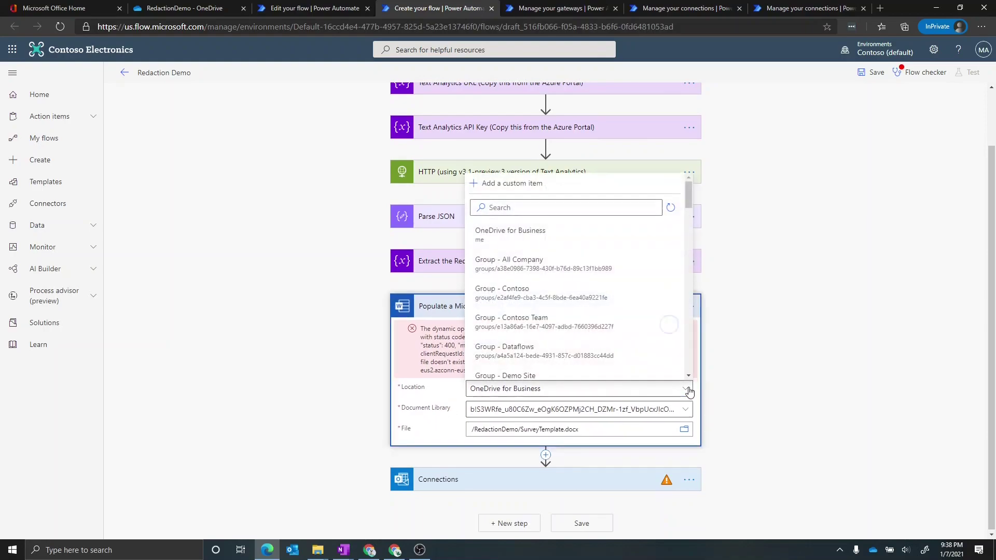
left_click(517, 233)
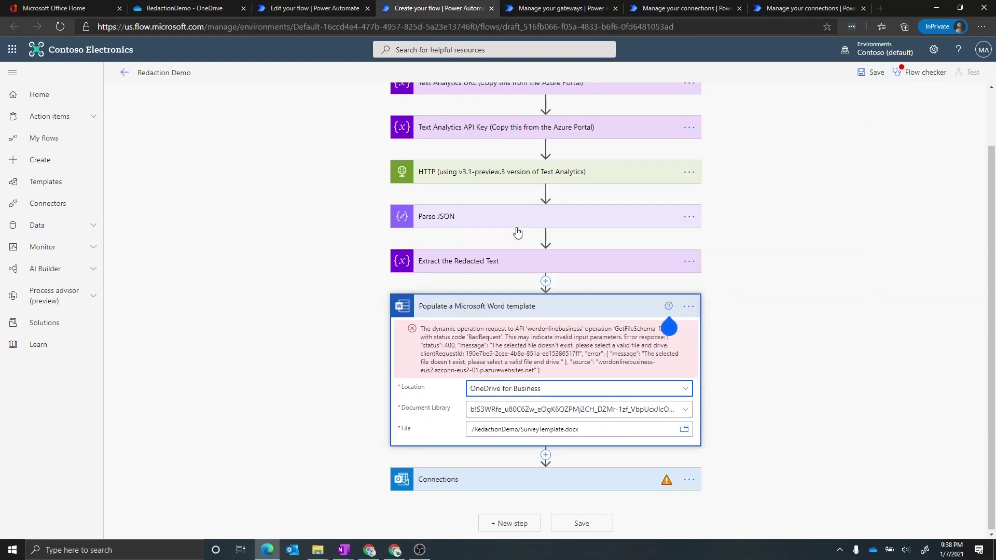
left_click(686, 409)
left_click(488, 488)
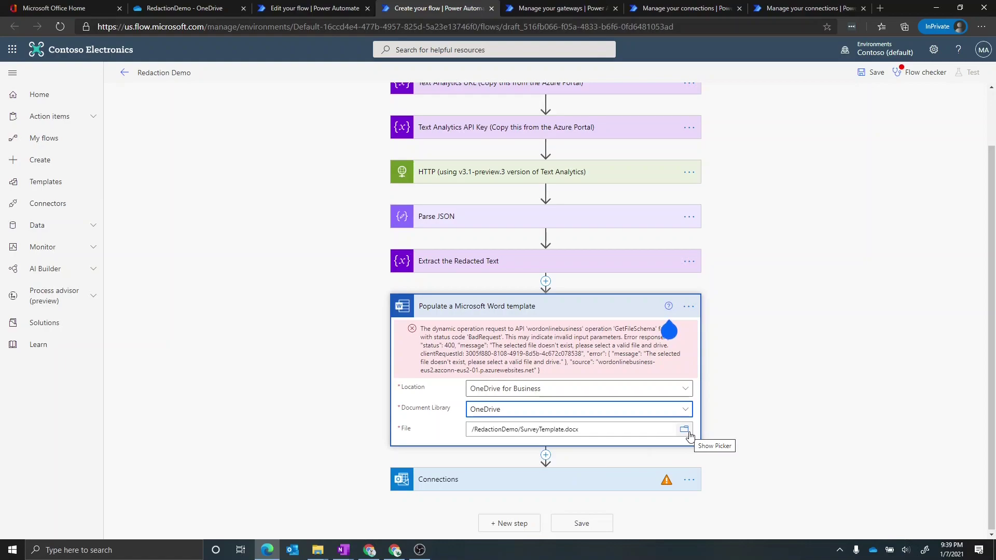
- Choose RedactionDemo/SurveyTemplate.docx as the template and reconnect the email step as Send an email (V2)
left_click(689, 433)
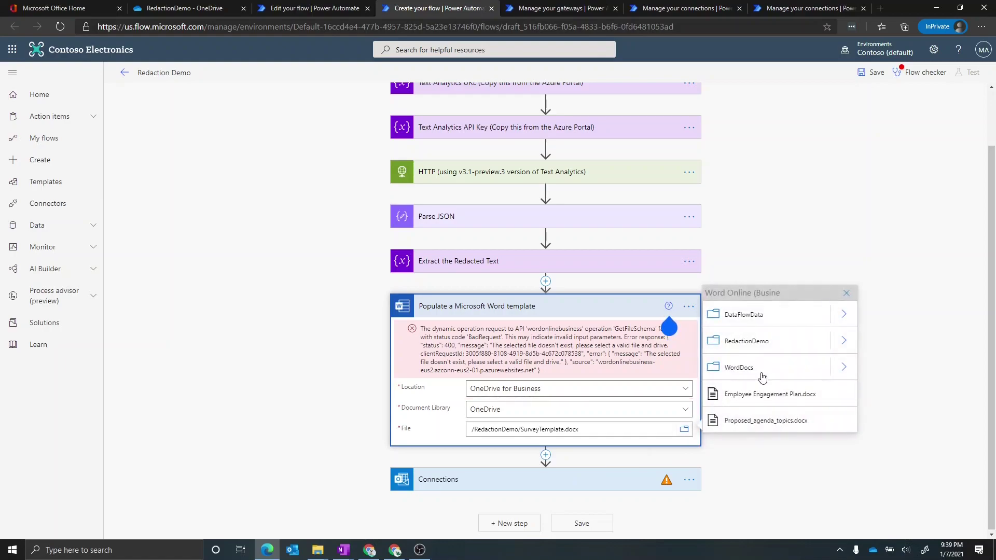
left_click(838, 345)
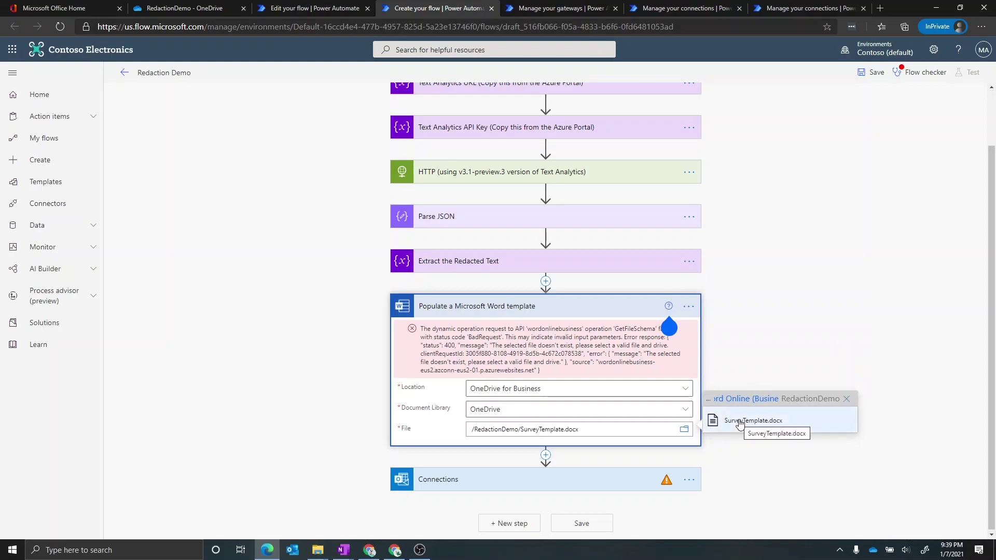
left_click(740, 422)
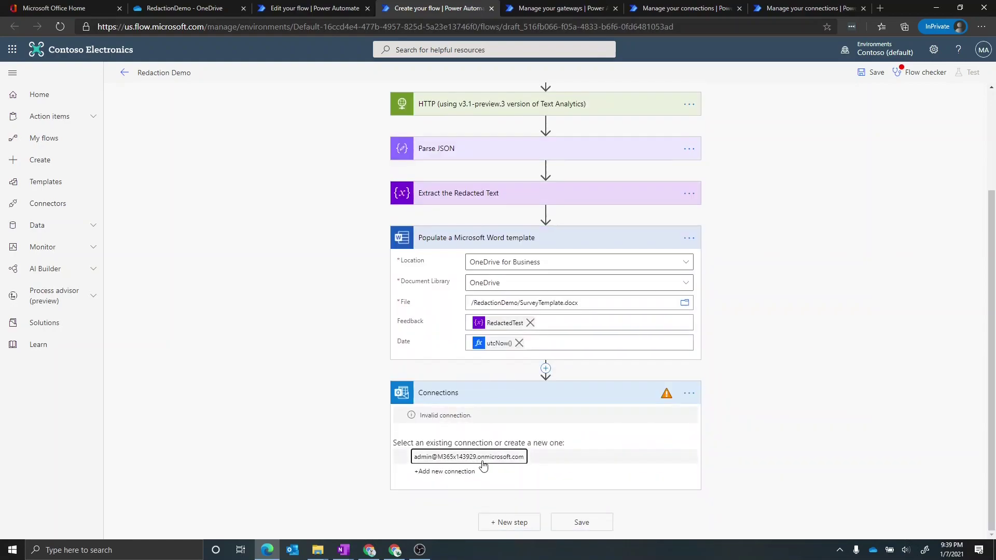
left_click(482, 458)
scroll(298, 414, "up", 3)
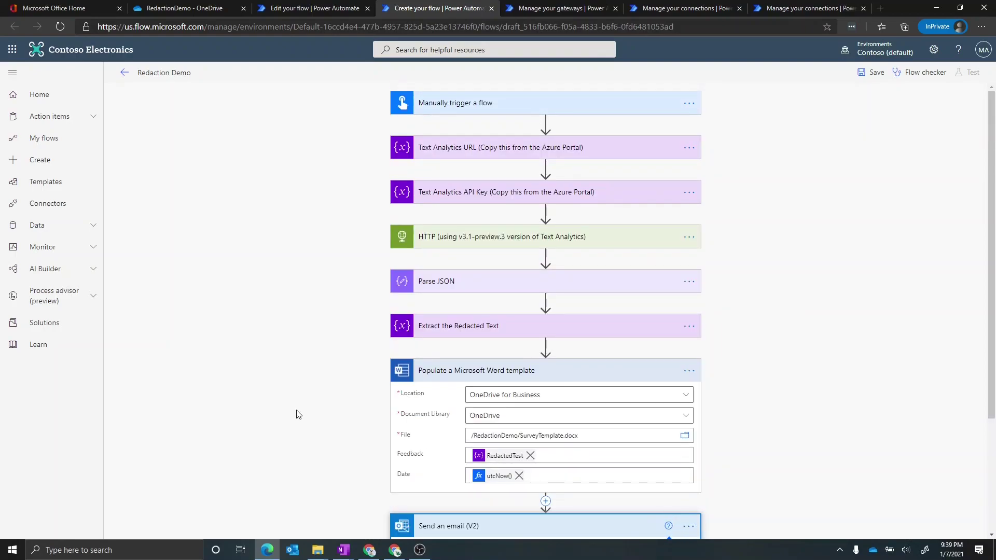
- Expand the Text Analytics URL and API Key variables and copy KEY 1 of demo-redaction
left_click(491, 154)
left_click(482, 264)
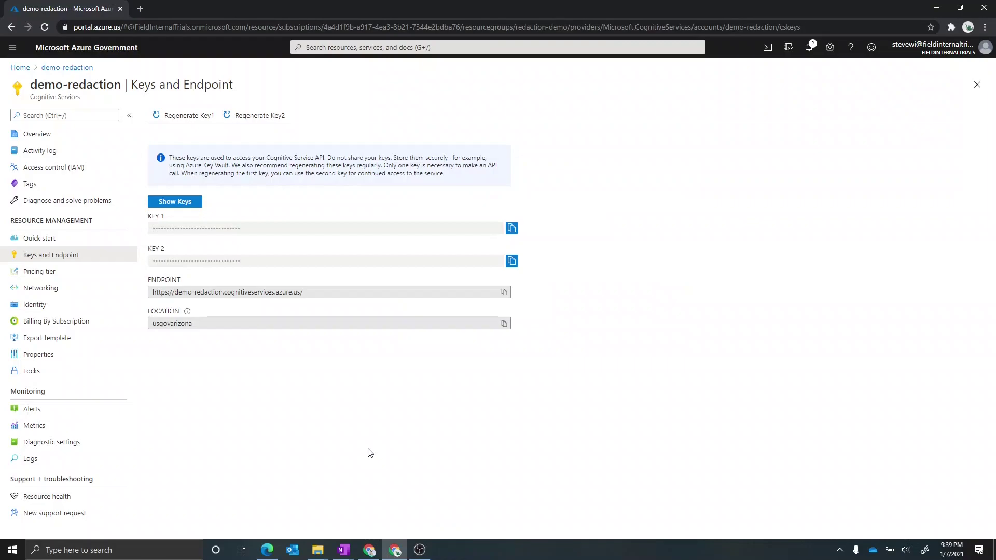
left_click(511, 230)
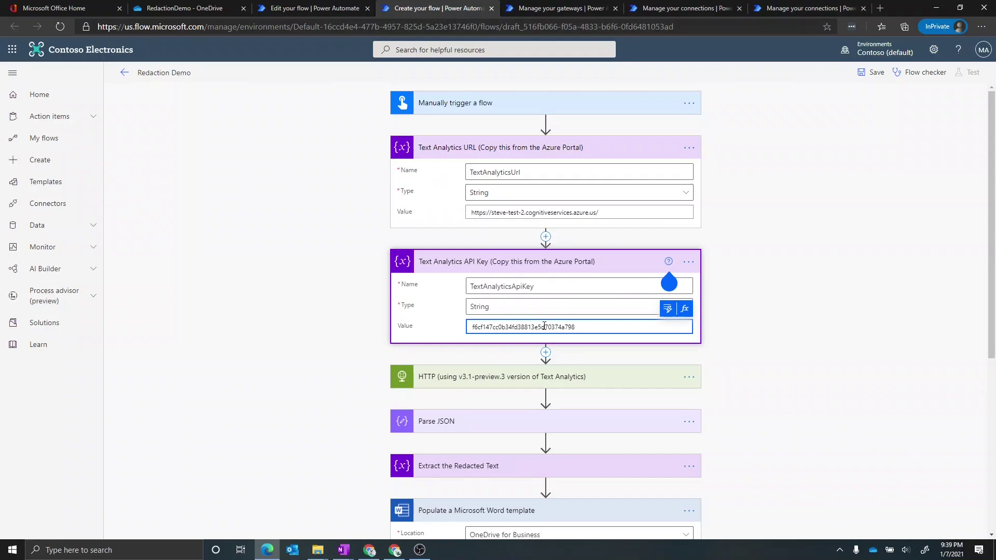
left_click(395, 550)
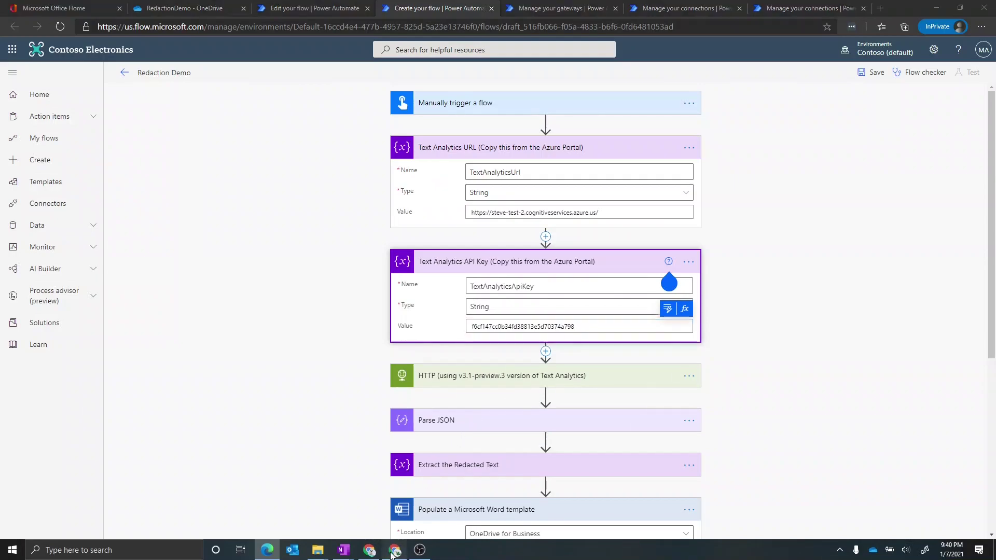
- Replace the Text Analytics URL value with the demo-redaction endpoint copied from Azure
left_click(504, 292)
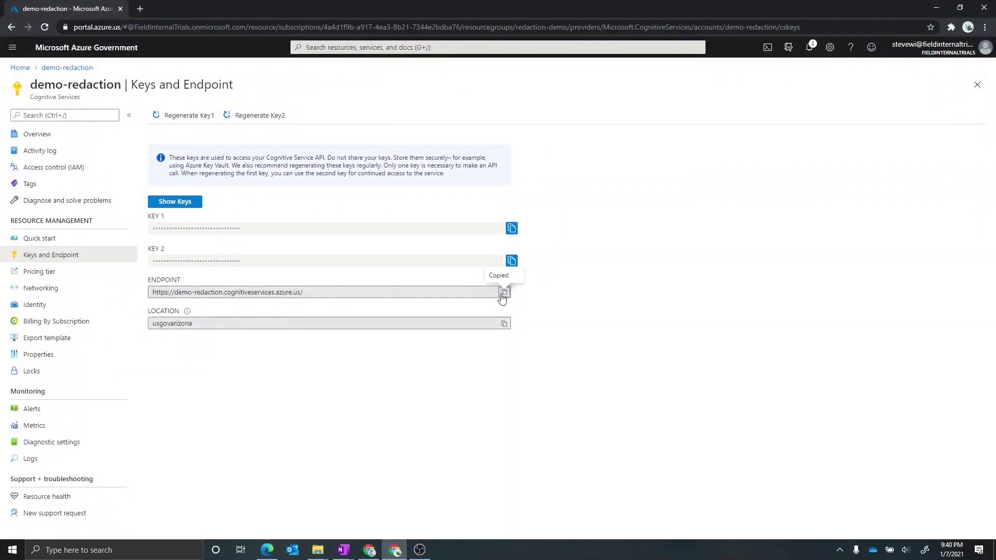
left_click(937, 8)
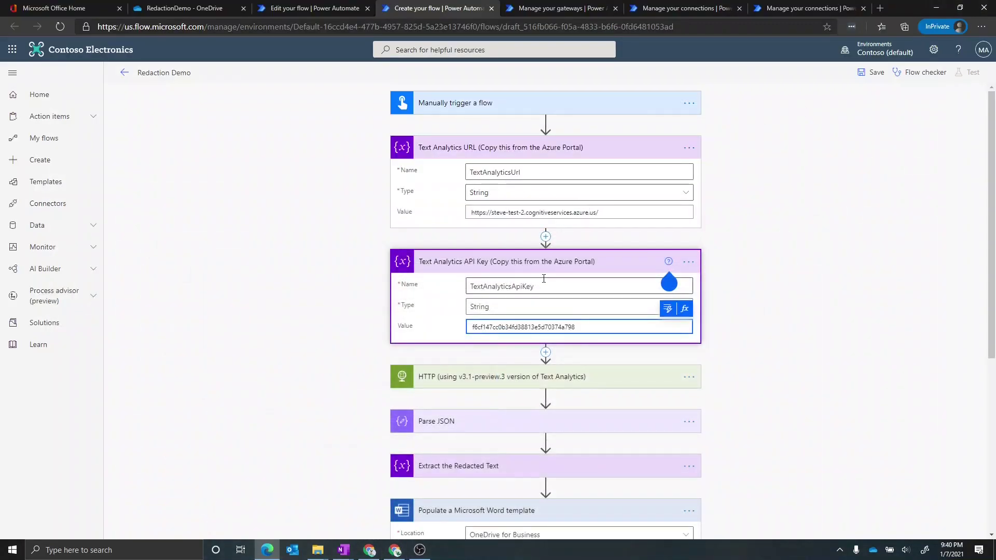
left_click_drag(602, 213, 441, 217)
key("ctrl+v")
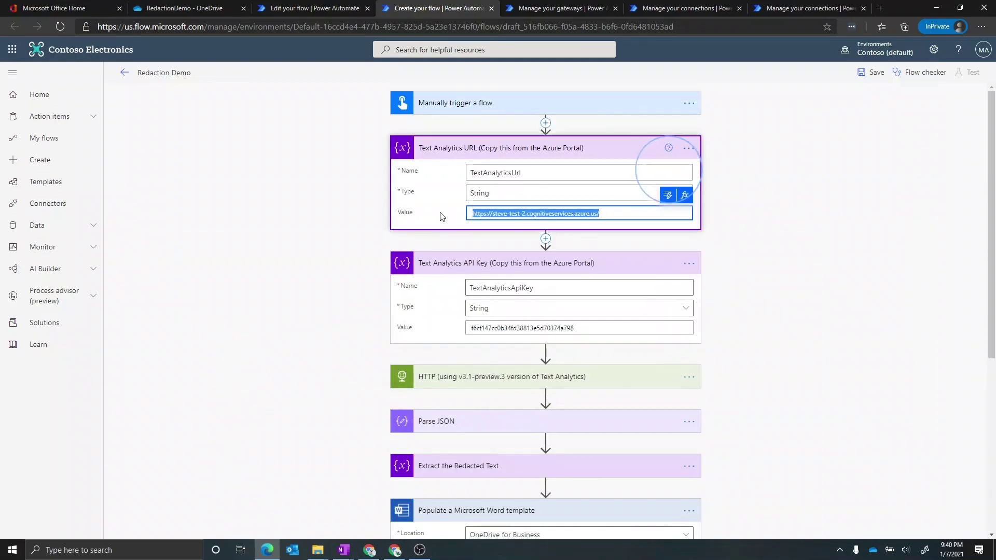
- Save the Redaction Demo flow and run it manually with sample feedback text
left_click(875, 73)
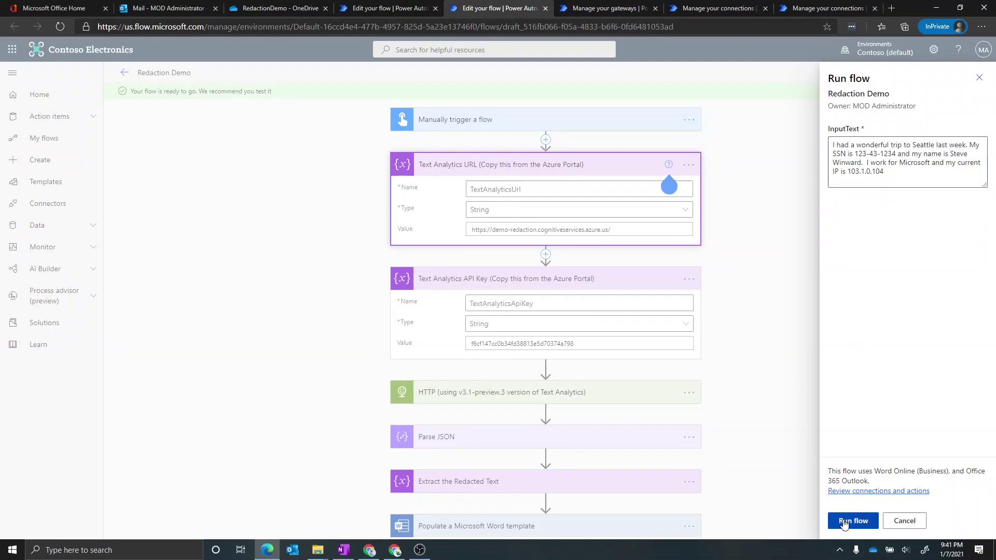
left_click(845, 522)
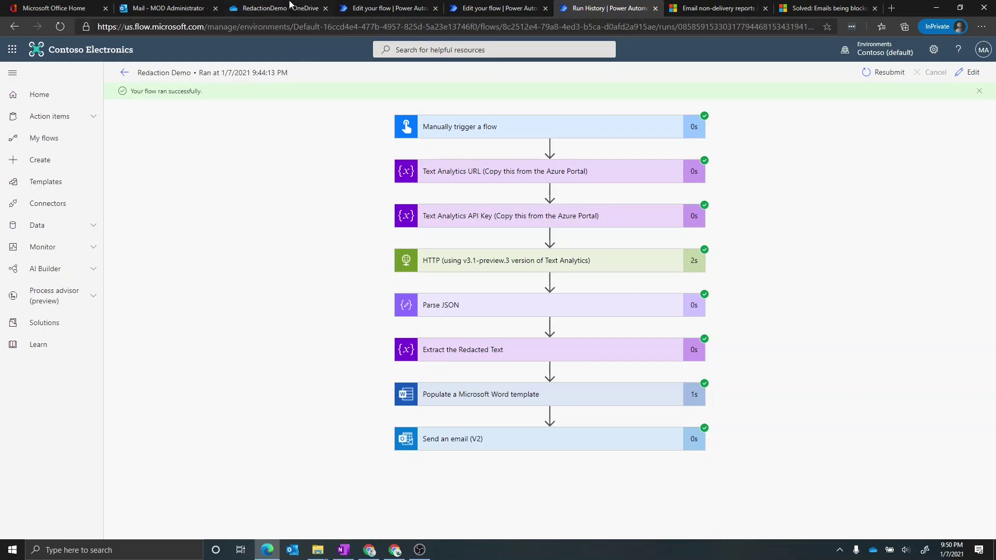
- Preview the Redaction.docx attachment of the sent Redacted Word Document email in Outlook
left_click(176, 7)
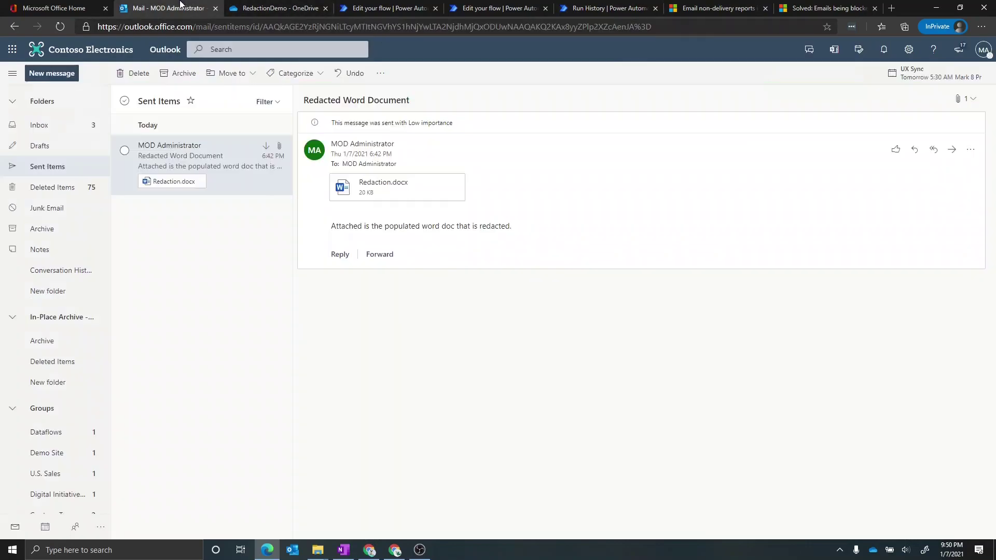
left_click(397, 201)
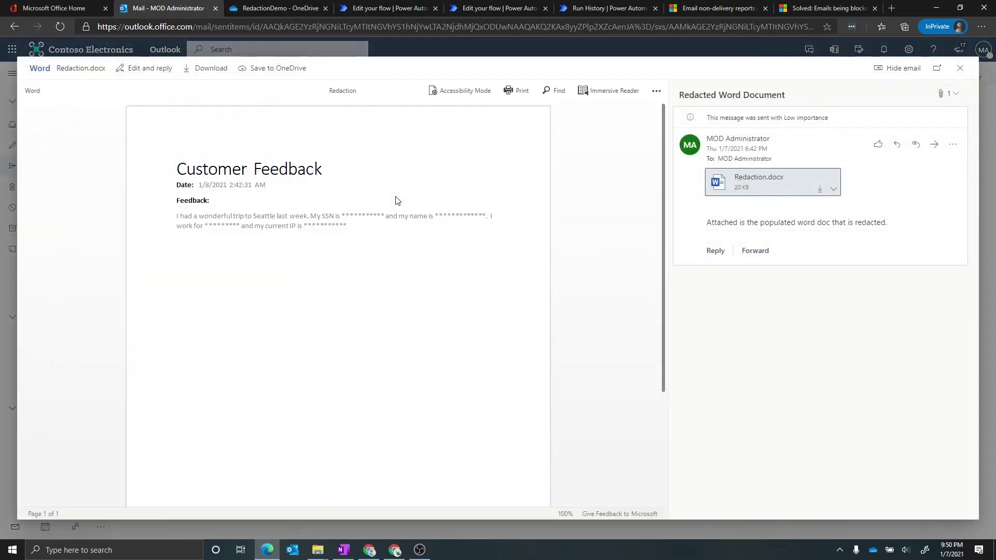